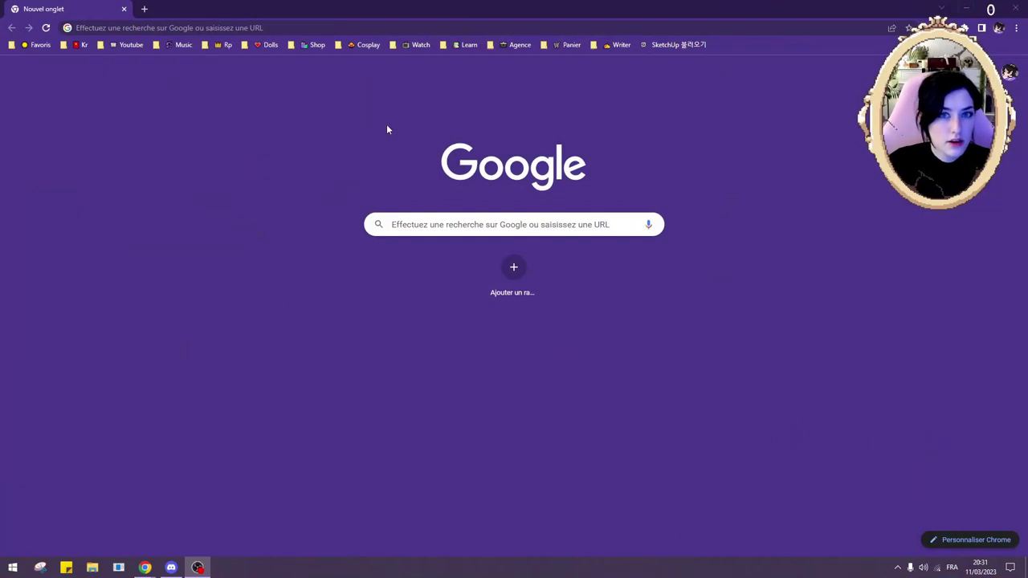
- Open the 'SketchUp 불러오기' guide, read past its warnings, and follow the Download link to snaptoon_beta
{"action": "left_click", "coordinate": [663, 44]}
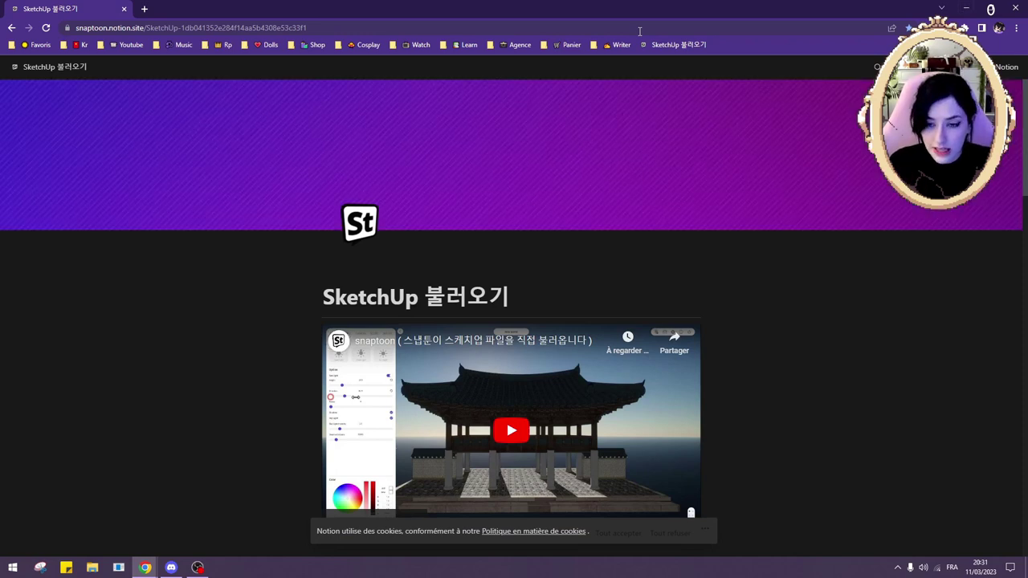
{"action": "scroll", "coordinate": [803, 201], "scroll_direction": "down", "scroll_amount": 3}
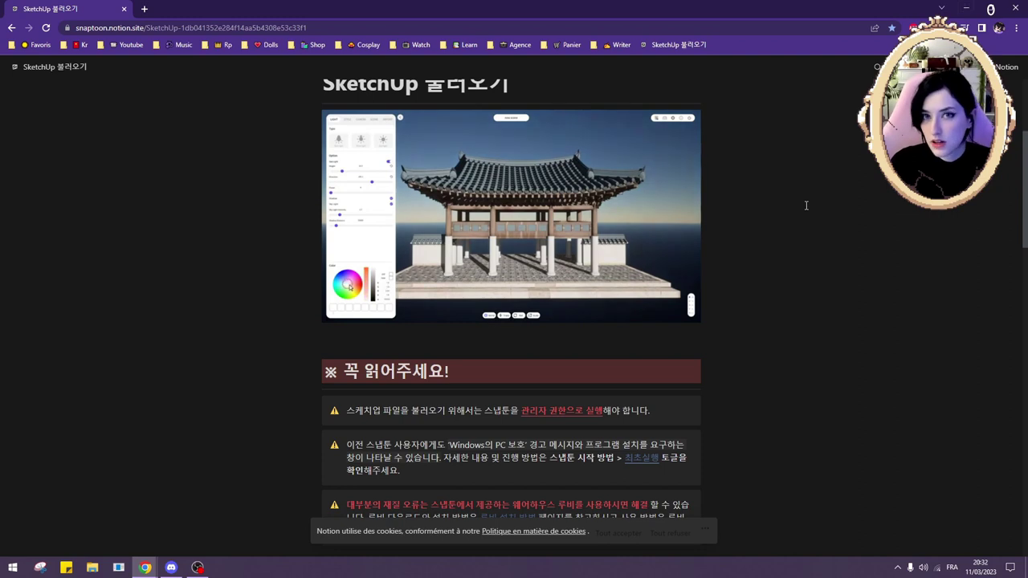
{"action": "mouse_move", "coordinate": [545, 183]}
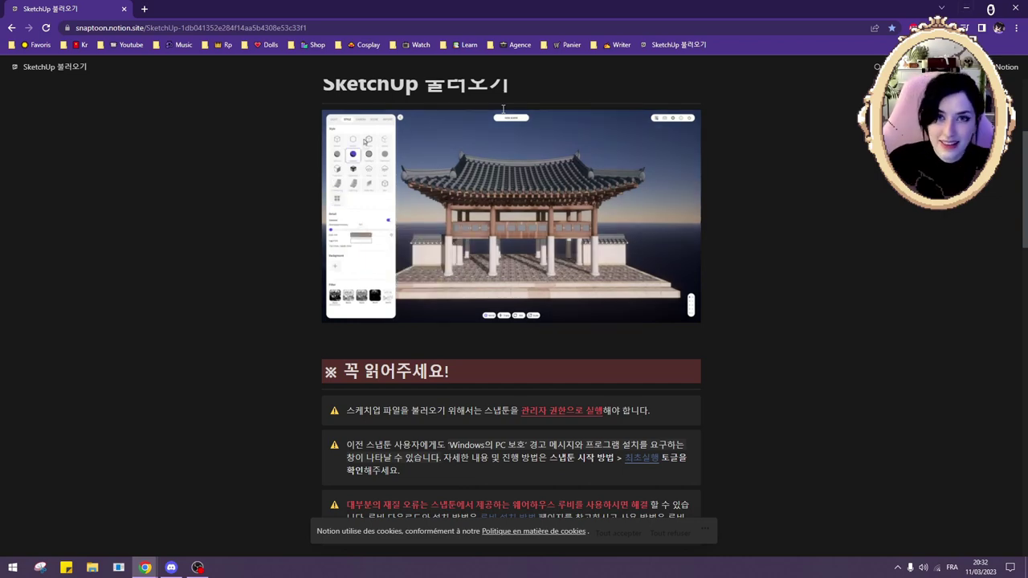
{"action": "scroll", "coordinate": [650, 208], "scroll_direction": "down", "scroll_amount": 2}
{"action": "scroll", "coordinate": [650, 208], "scroll_direction": "up", "scroll_amount": 2}
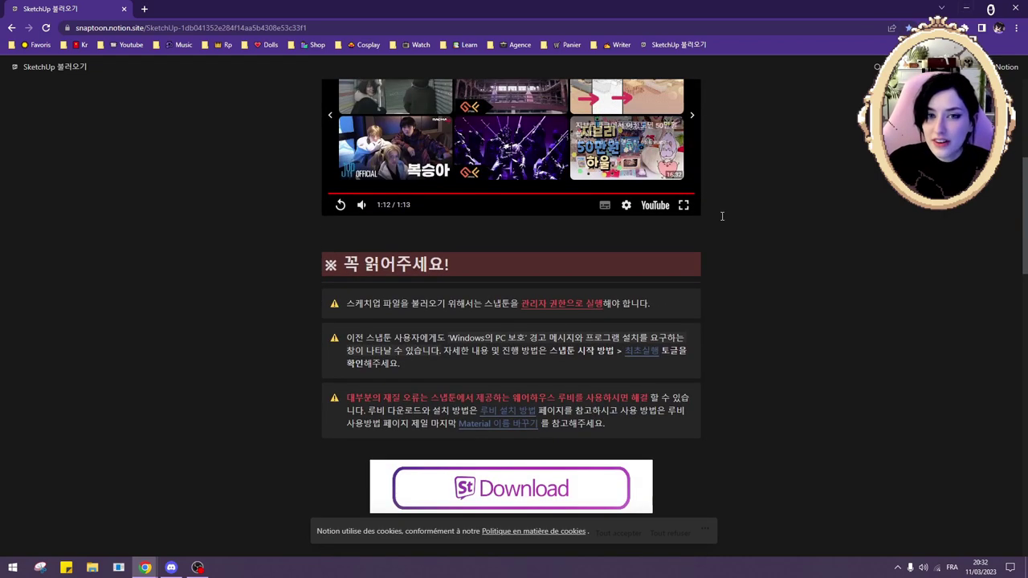
{"action": "scroll", "coordinate": [849, 203], "scroll_direction": "down", "scroll_amount": 1}
{"action": "scroll", "coordinate": [610, 165], "scroll_direction": "down", "scroll_amount": 1}
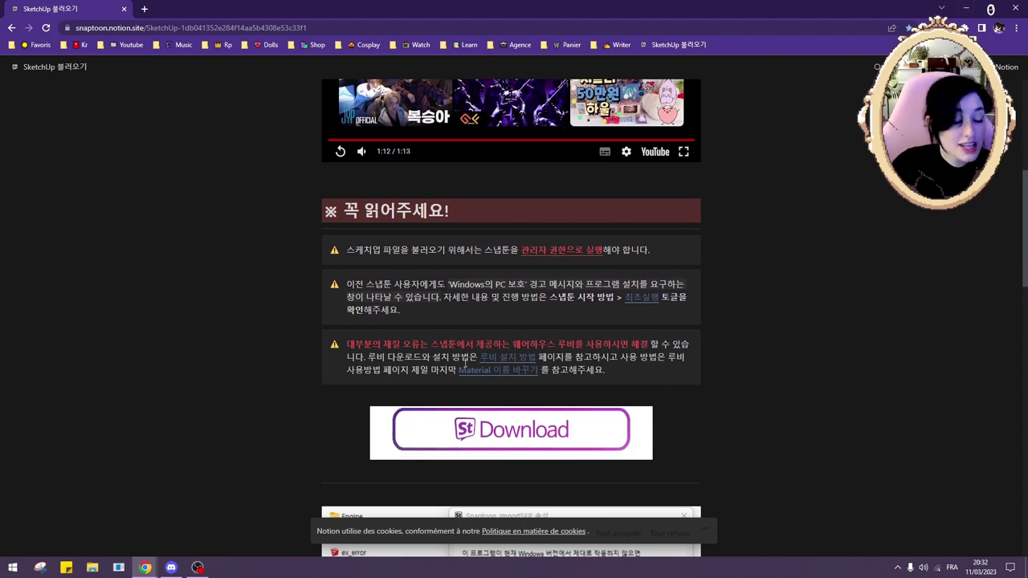
{"action": "left_click", "coordinate": [473, 443]}
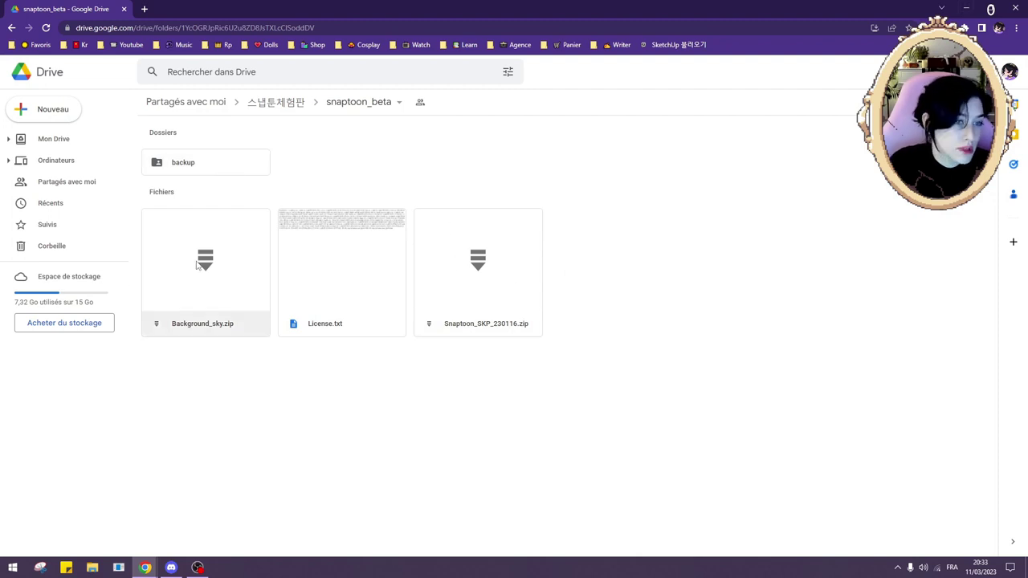
- Check the backup folder, then download Snaptoon_SKP_230116.zip and Background_sky.zip from snaptoon_beta
{"action": "double_click", "coordinate": [253, 160]}
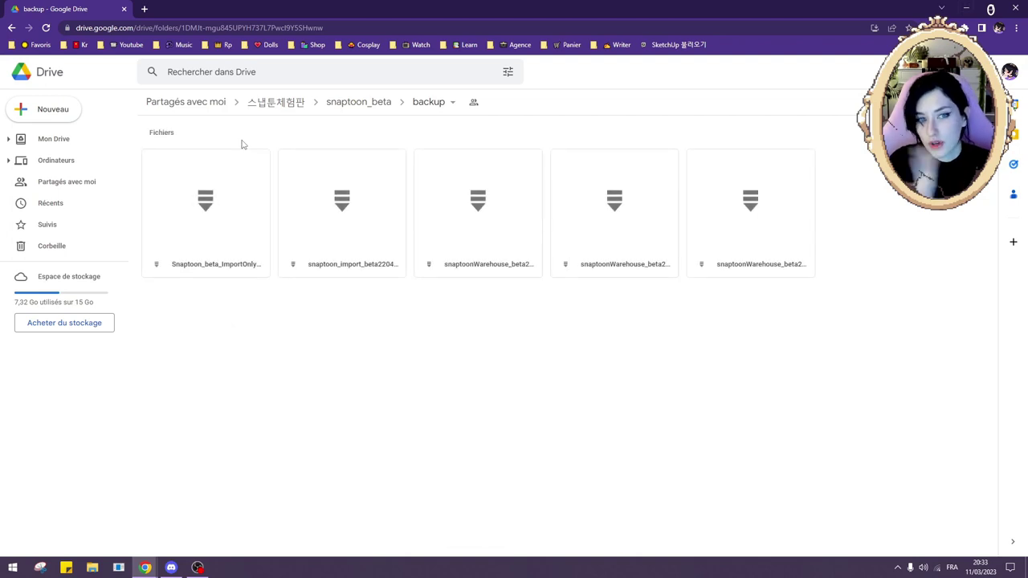
{"action": "left_click", "coordinate": [358, 101]}
{"action": "right_click", "coordinate": [454, 250]}
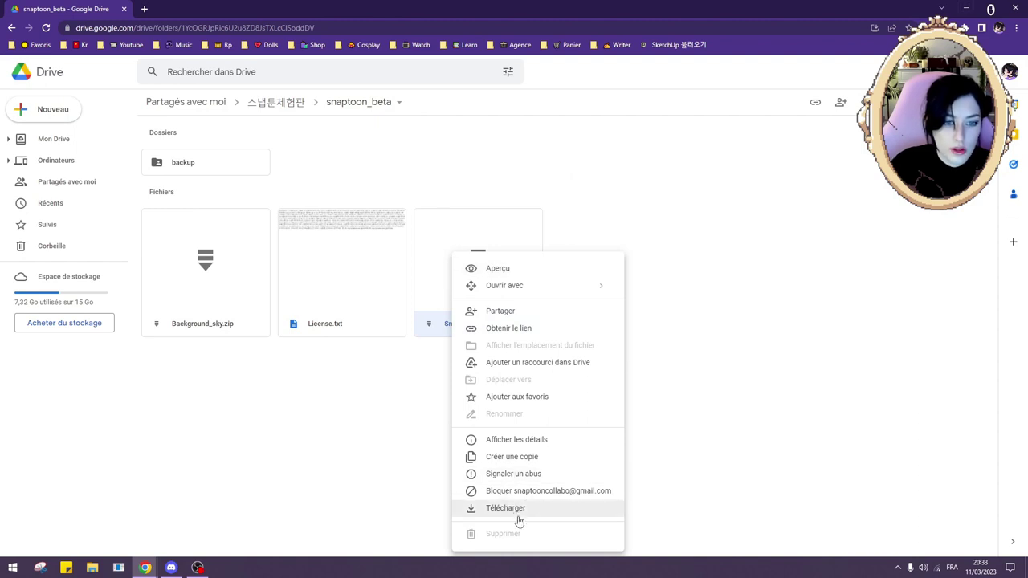
{"action": "left_click", "coordinate": [163, 270]}
{"action": "right_click", "coordinate": [167, 258]}
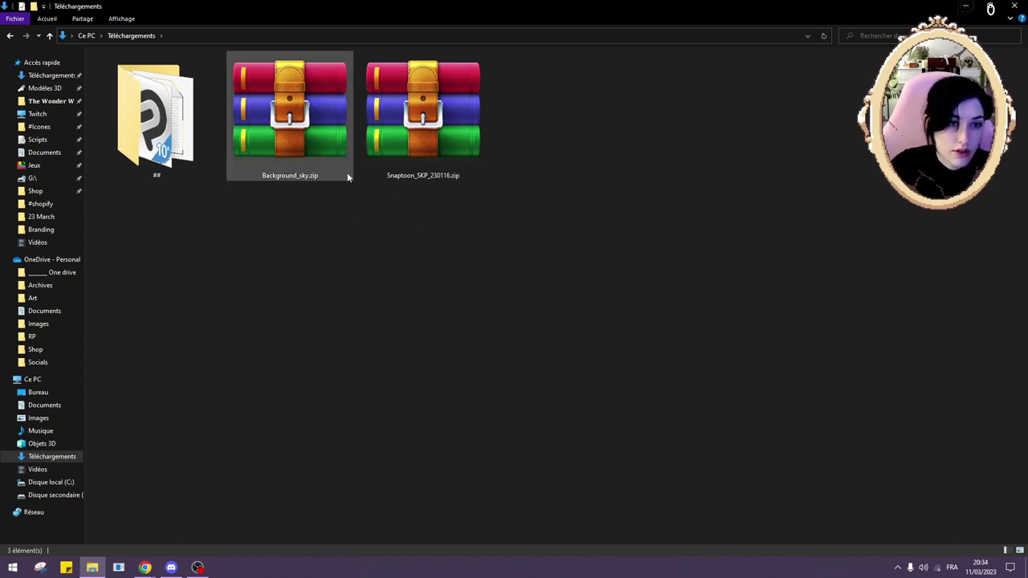
- Extract Background_sky.zip and Snaptoon_SKP_230116.zip into their own folders, then go to Modèles 3D
{"action": "right_click", "coordinate": [277, 138]}
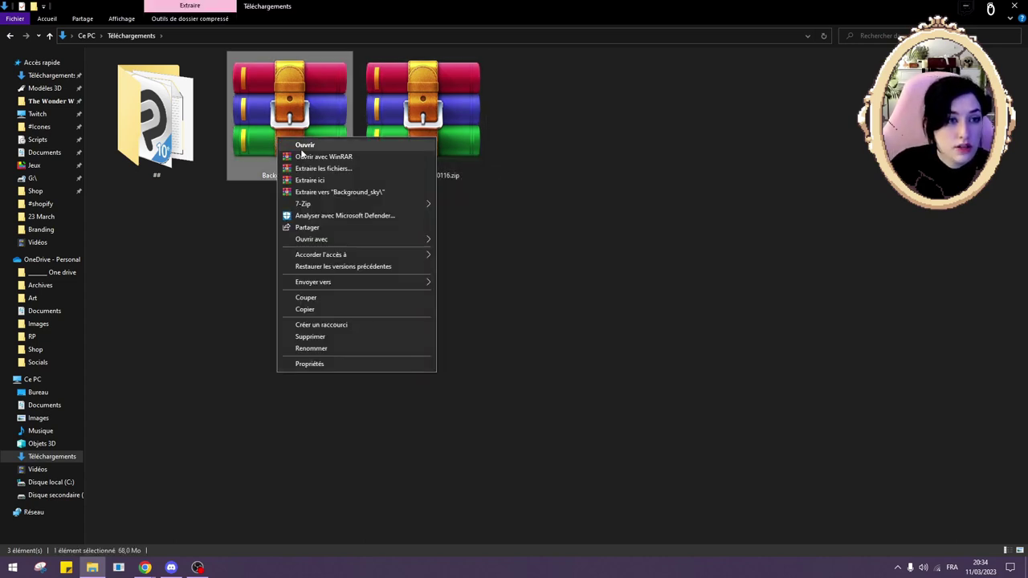
{"action": "left_click", "coordinate": [336, 192]}
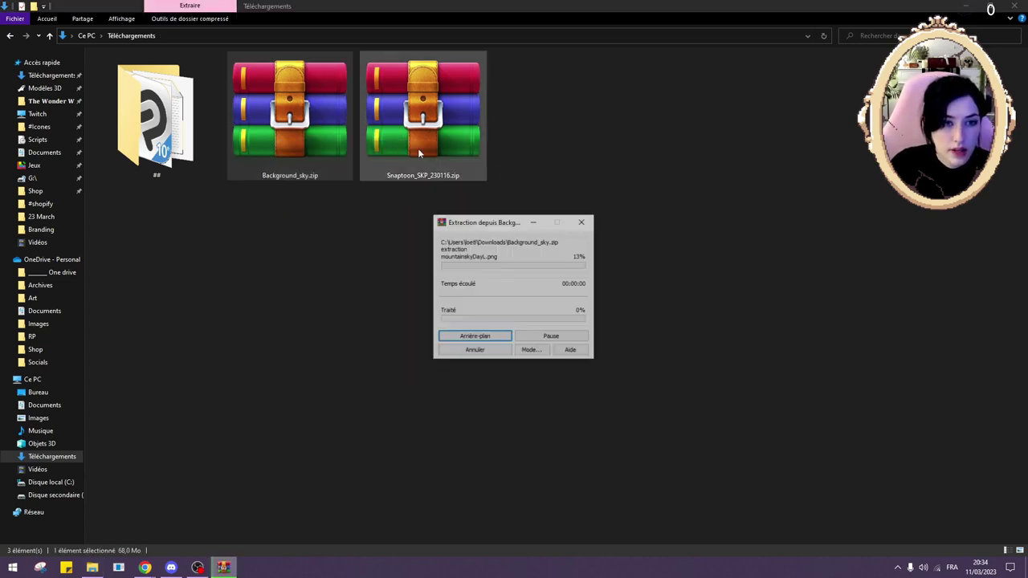
{"action": "right_click", "coordinate": [418, 141]}
{"action": "left_click", "coordinate": [482, 191]}
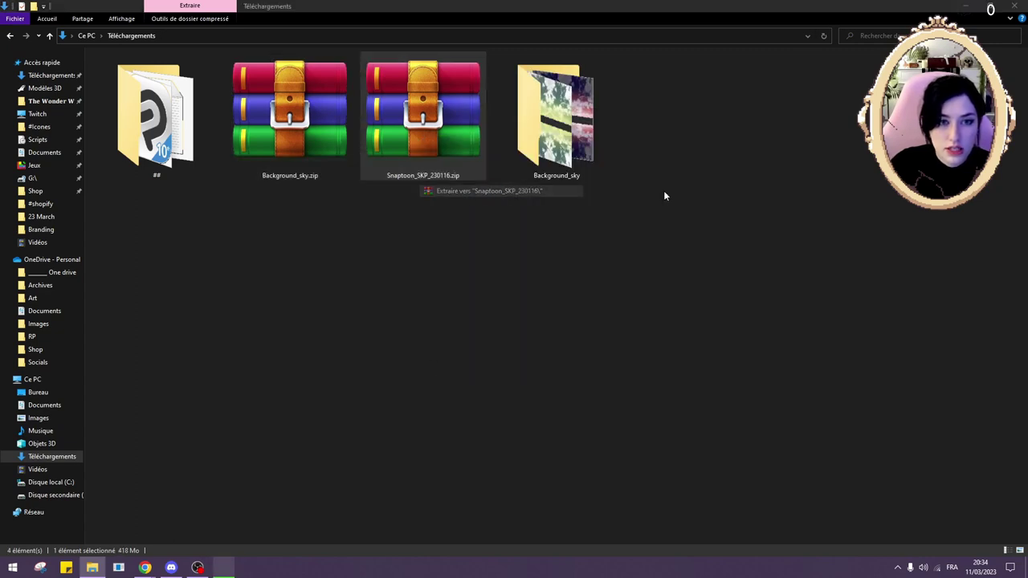
{"action": "left_click", "coordinate": [45, 89]}
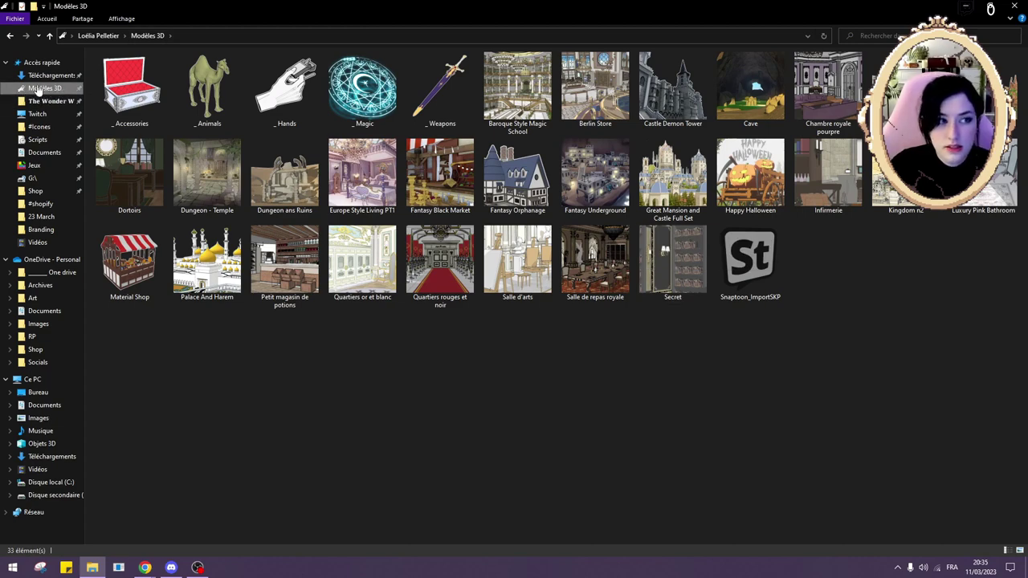
- After a look inside Fantasy Orphanage, turn on Éléments masqués so Snaptoon_ImportSKP reappears in Modèles 3D
{"action": "double_click", "coordinate": [522, 173]}
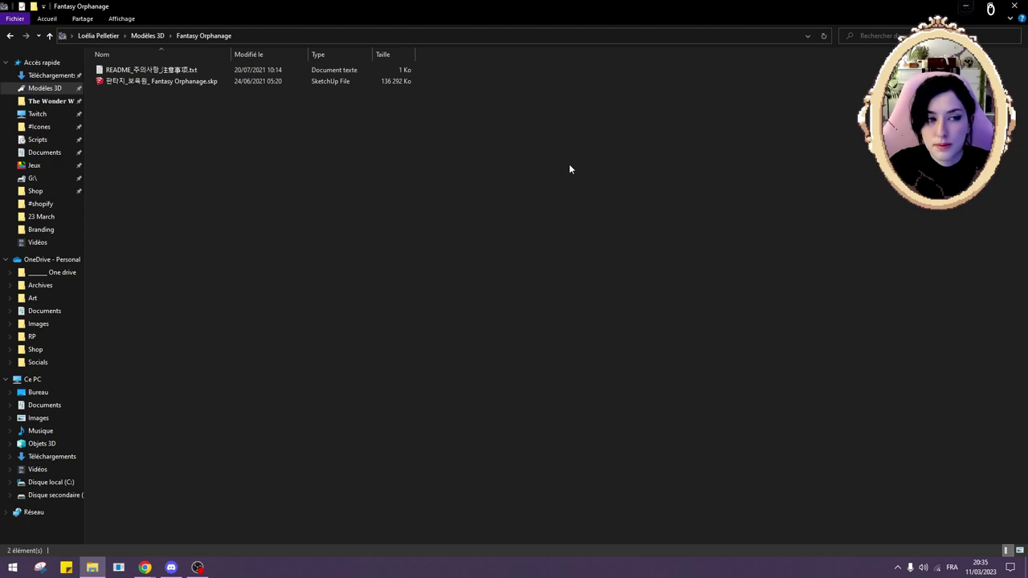
{"action": "left_click", "coordinate": [80, 87]}
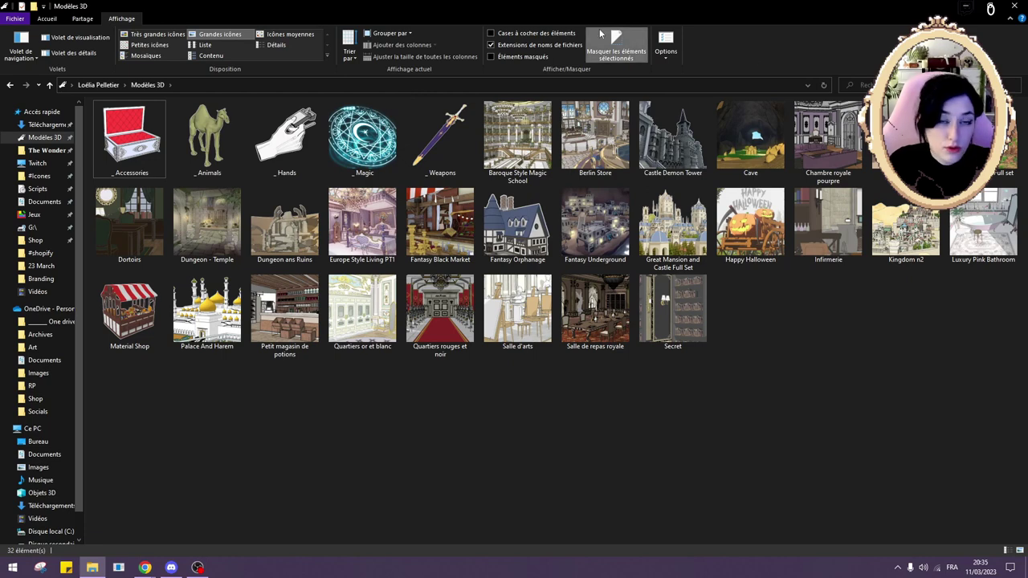
{"action": "left_click", "coordinate": [491, 57]}
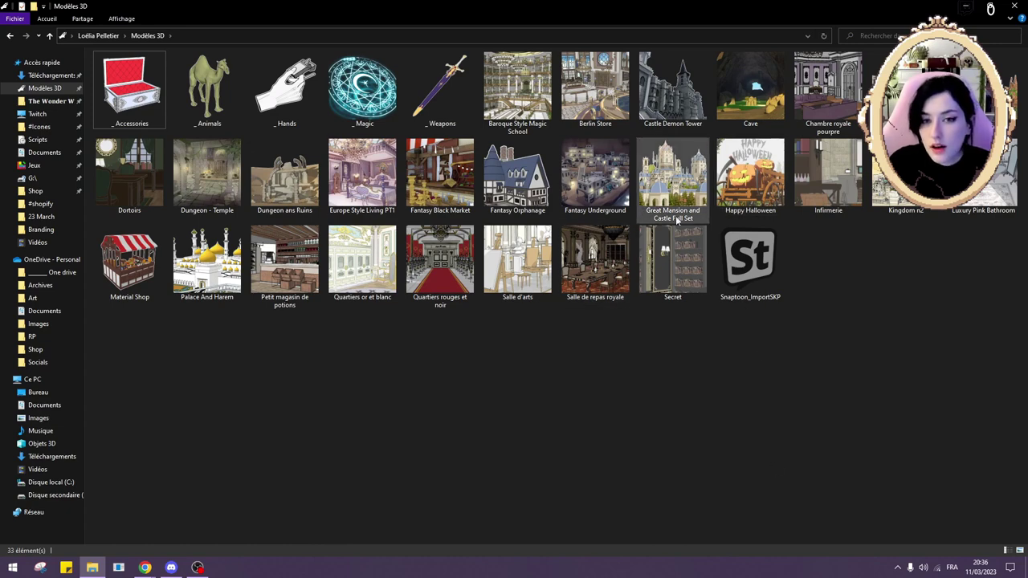
- Change Snaptoon_ImportSKP's Caché (hidden) attribute in its Propriétés and confirm with OK
{"action": "right_click", "coordinate": [733, 251]}
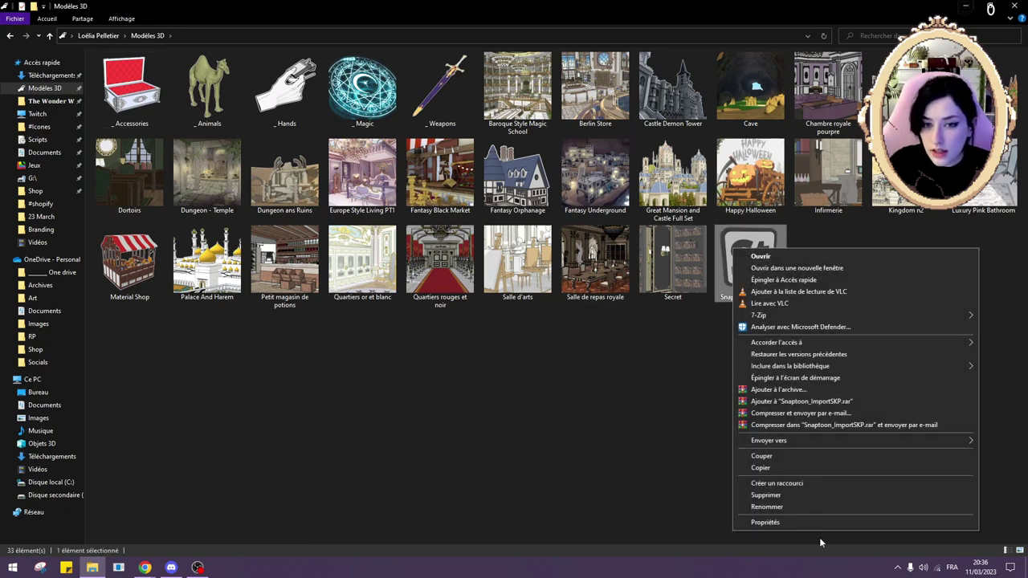
{"action": "left_click", "coordinate": [779, 522]}
{"action": "left_click_drag", "start_coordinate": [937, 263], "coordinate": [702, 175]}
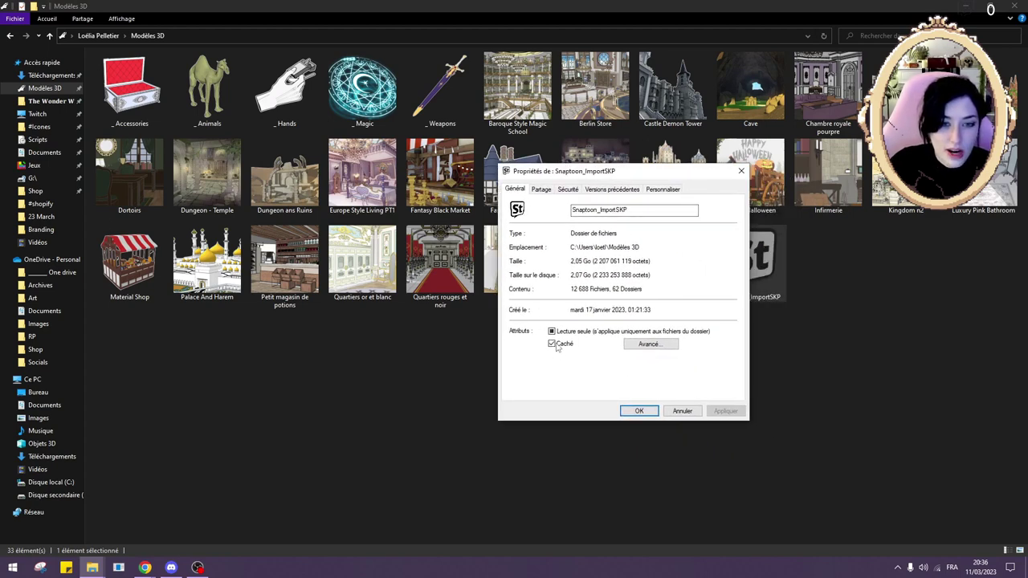
{"action": "left_click", "coordinate": [639, 410]}
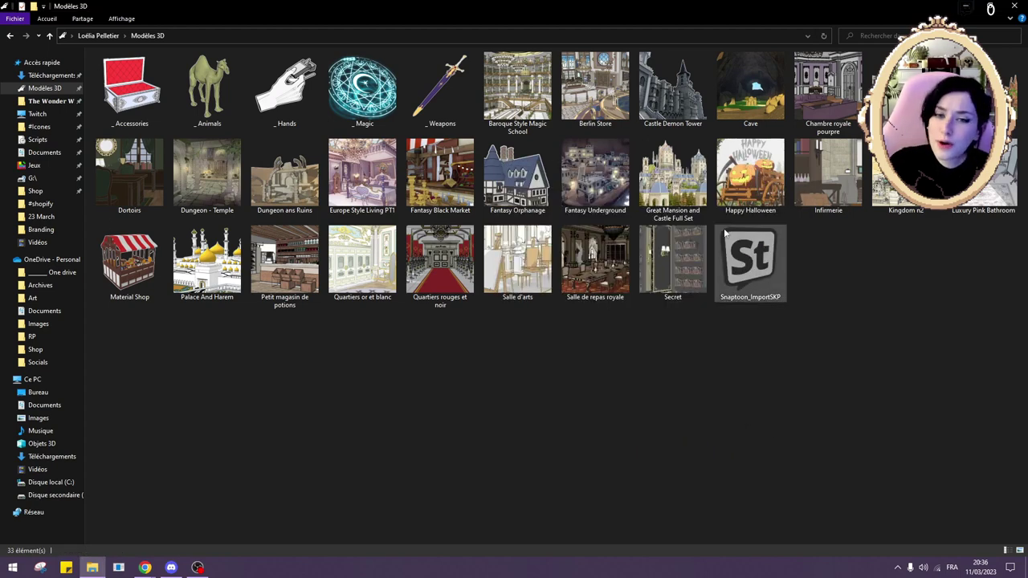
- Inside Snaptoon_ImportSKP, send a shortcut to Snaptoon_ImportSKP.exe to the desktop
{"action": "double_click", "coordinate": [717, 284]}
{"action": "scroll", "coordinate": [245, 265], "scroll_direction": "up", "scroll_amount": 2, "text": "ctrl"}
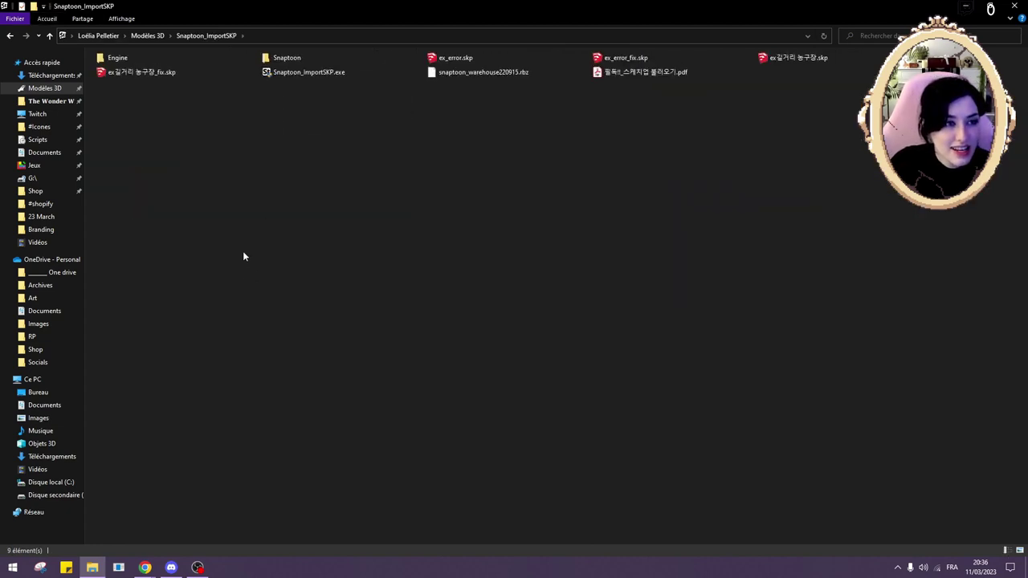
{"action": "scroll", "coordinate": [249, 250], "scroll_direction": "up", "scroll_amount": 4, "text": "ctrl"}
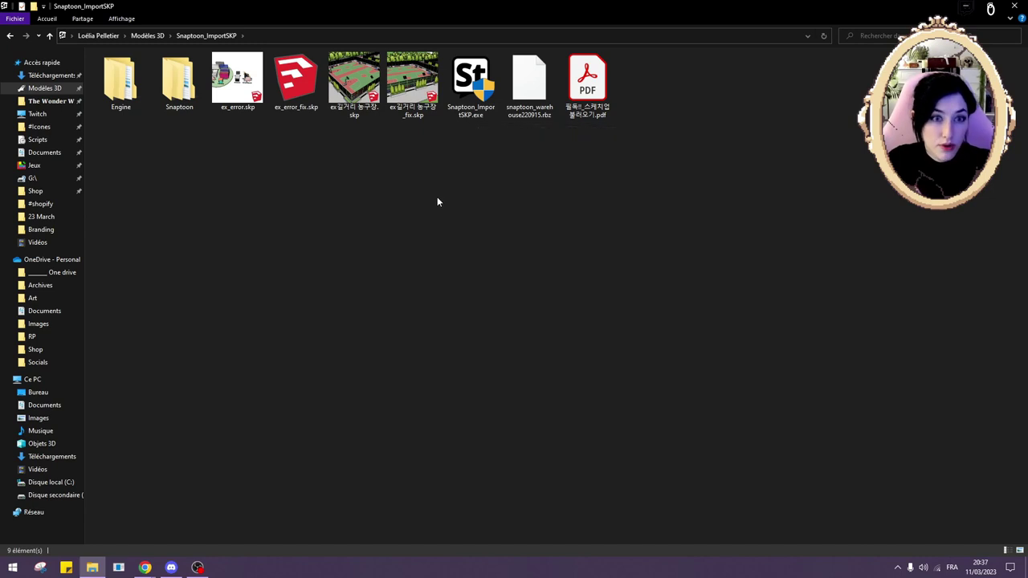
{"action": "right_click", "coordinate": [460, 87]}
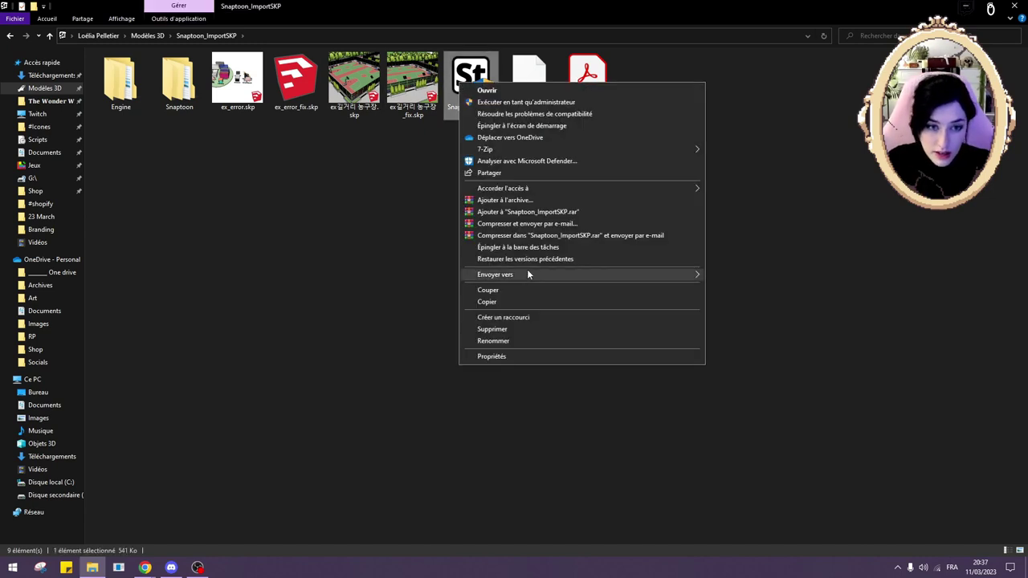
{"action": "mouse_move", "coordinate": [653, 280]}
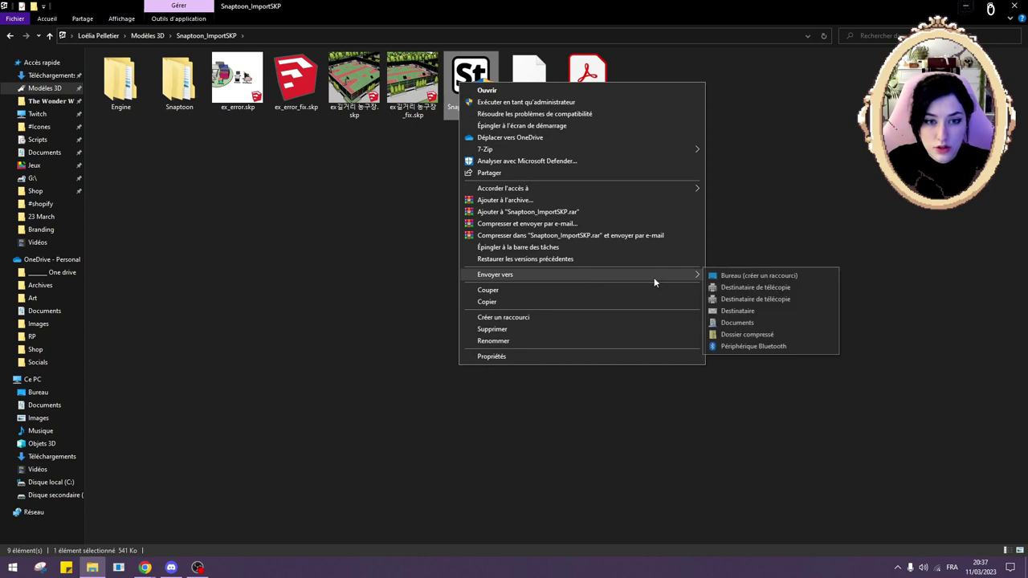
{"action": "left_click", "coordinate": [759, 276]}
- Back in Modèles 3D, turn off Éléments masqués and close the File Explorer window
{"action": "left_click", "coordinate": [148, 35]}
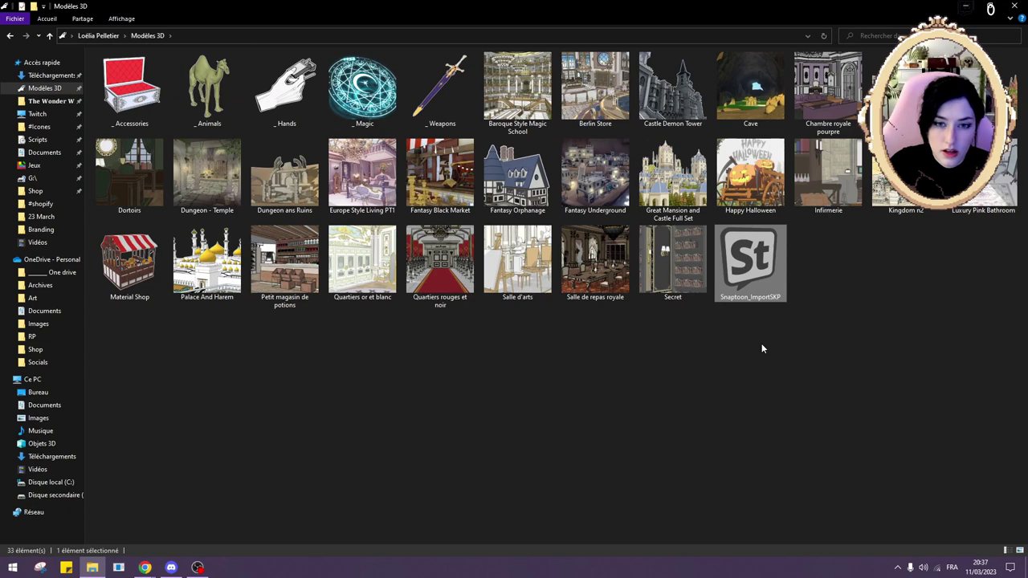
{"action": "key", "text": "ctrl+F1"}
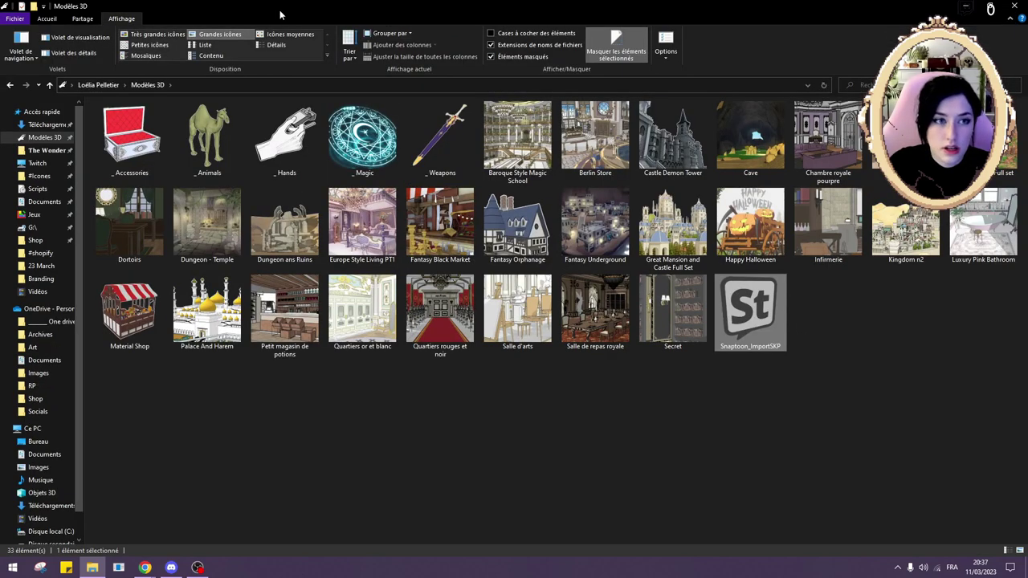
{"action": "left_click", "coordinate": [502, 55]}
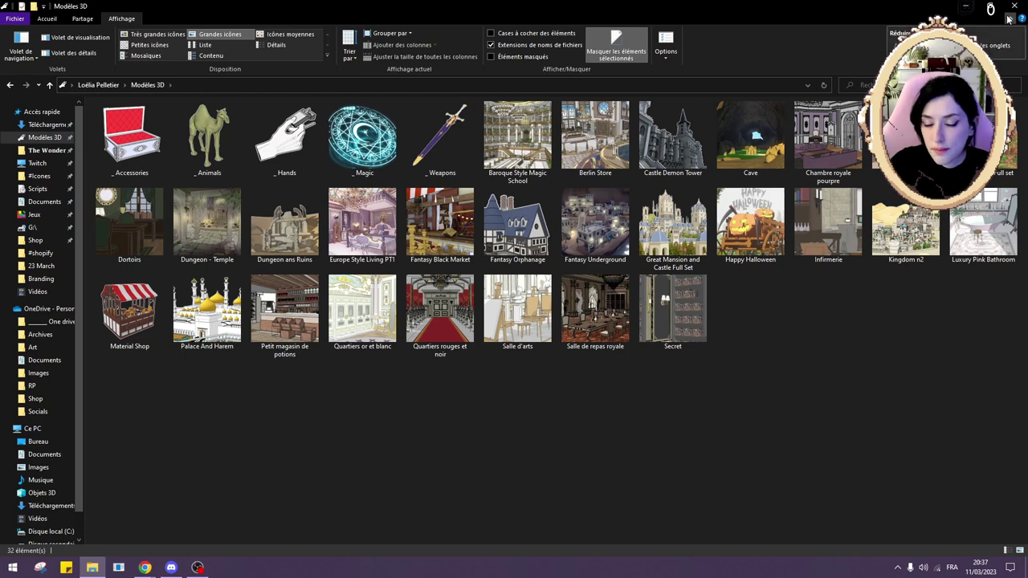
{"action": "left_click", "coordinate": [1009, 17]}
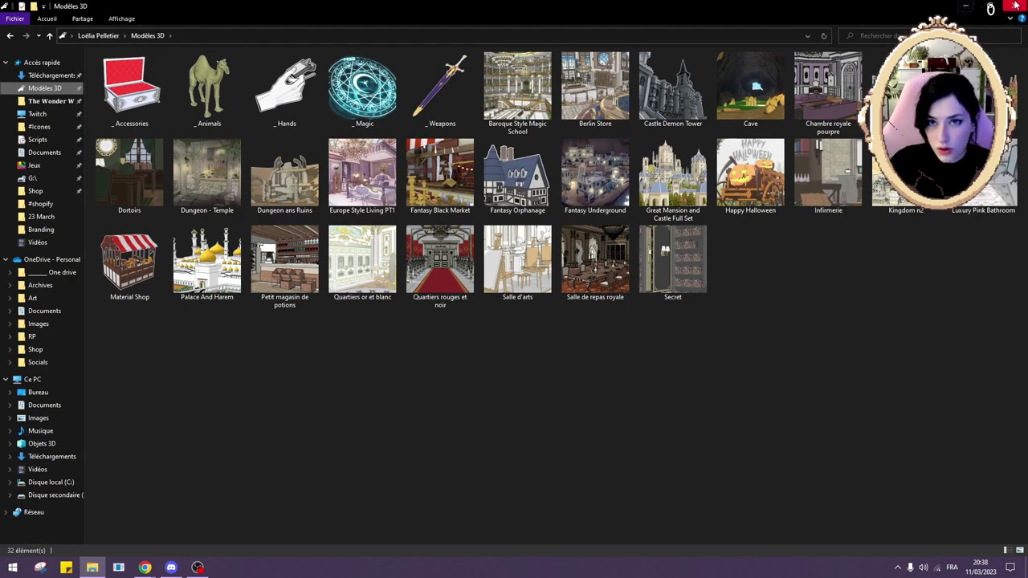
{"action": "left_click", "coordinate": [1014, 6]}
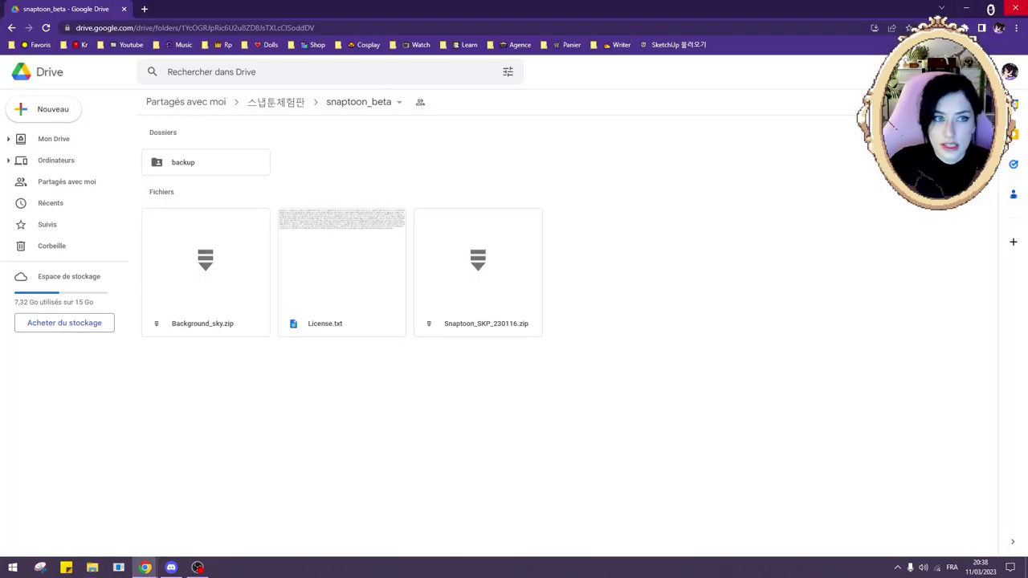
- Close Chrome and briefly open the Snaptoon desktop shortcut's Propriétés window
{"action": "left_click", "coordinate": [1015, 8]}
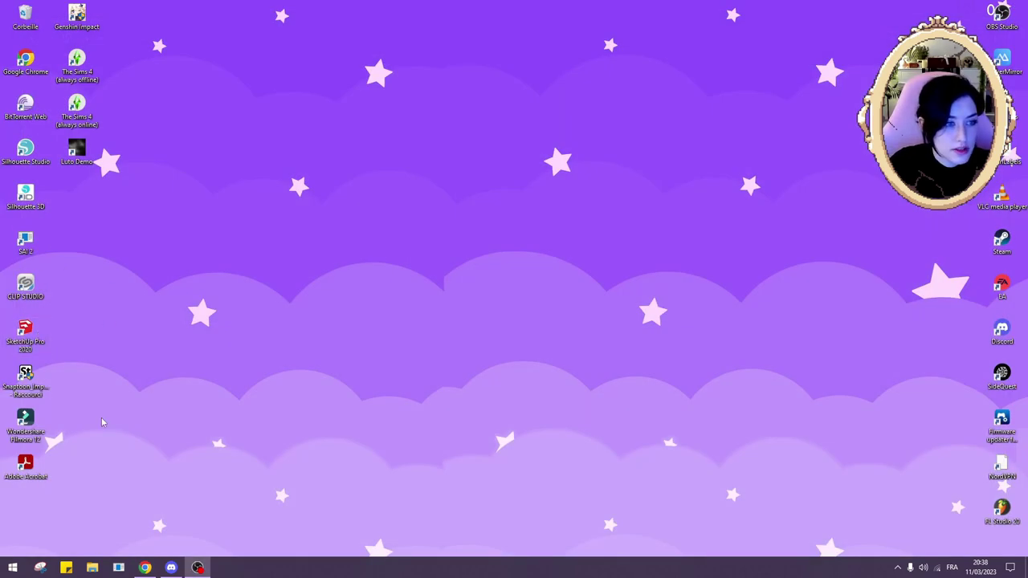
{"action": "right_click", "coordinate": [11, 394]}
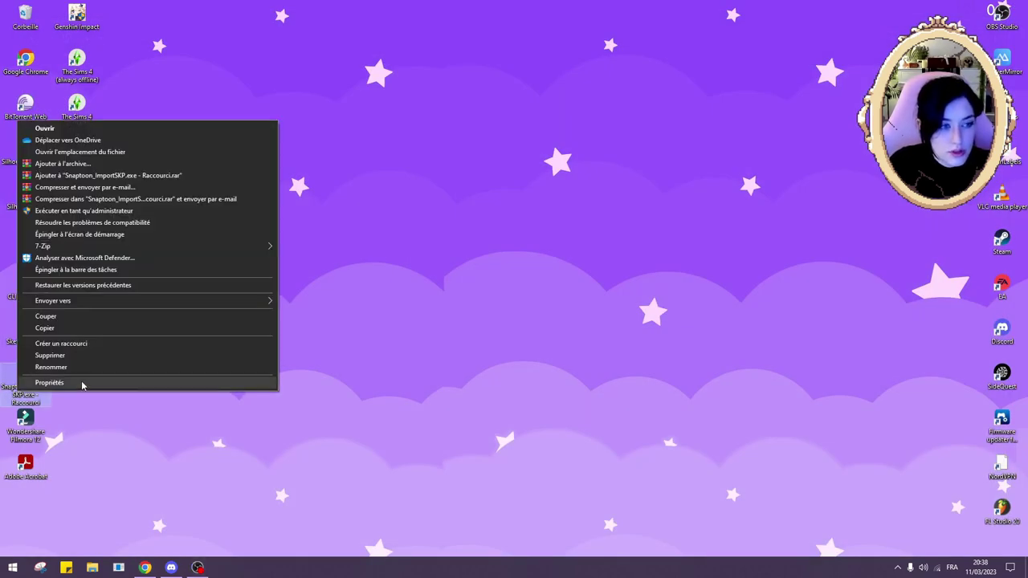
{"action": "left_click", "coordinate": [84, 387]}
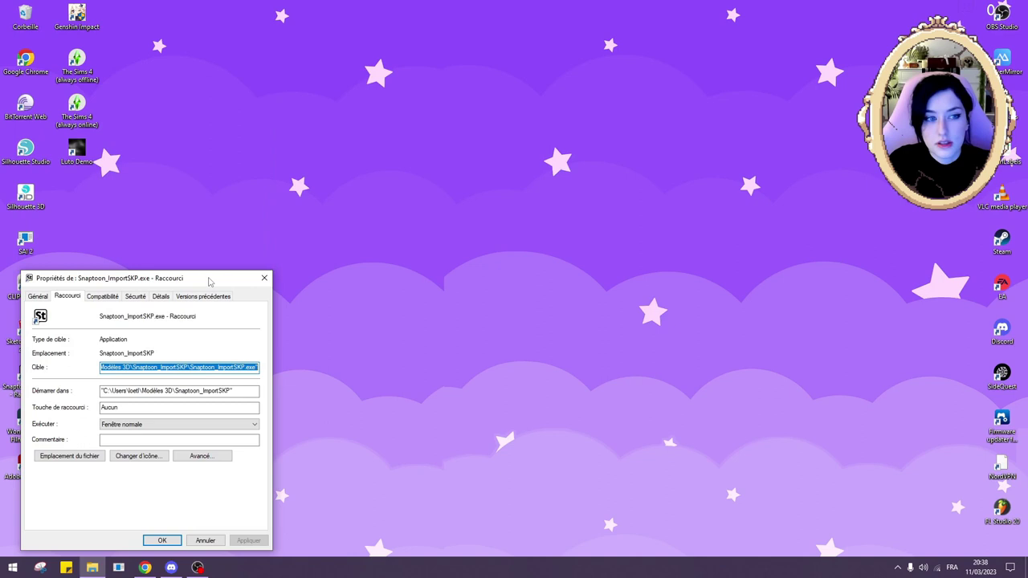
{"action": "left_click_drag", "start_coordinate": [215, 281], "coordinate": [568, 128]}
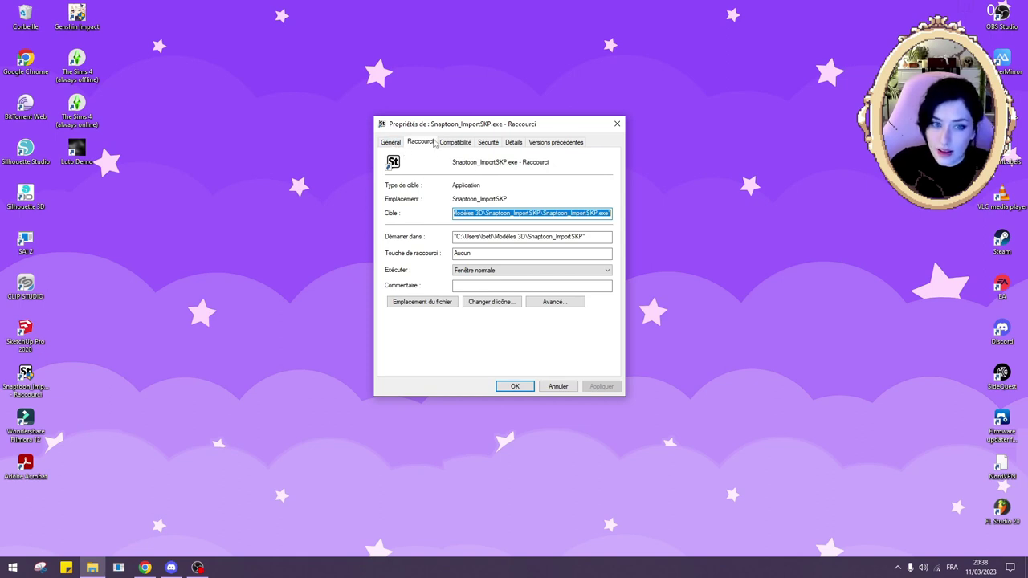
{"action": "key", "text": "Escape"}
- Reopen the shortcut's Propriétés, review the Compatibilité run-as-administrator setting, and confirm with OK
{"action": "right_click", "coordinate": [39, 377]}
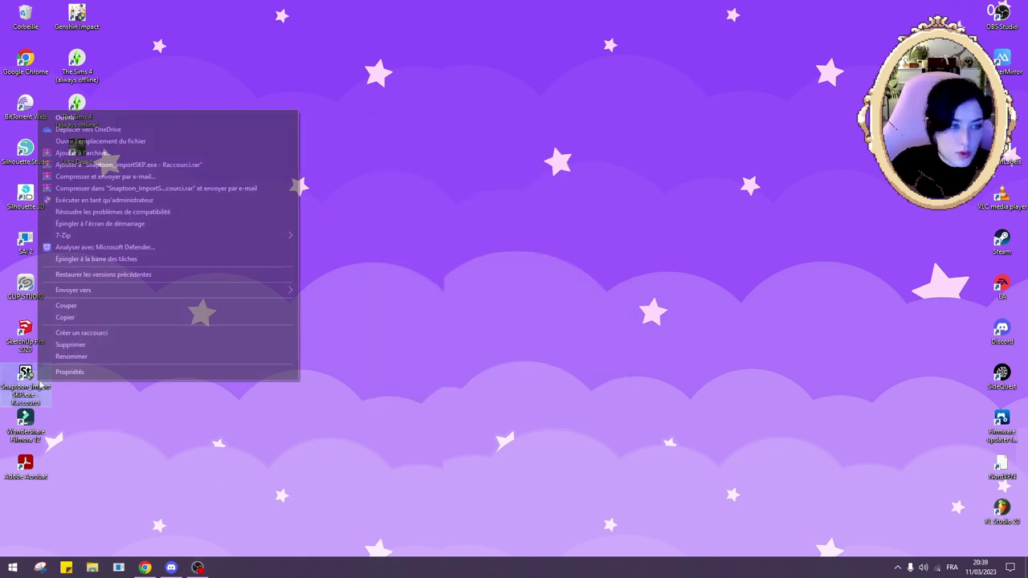
{"action": "left_click", "coordinate": [69, 372]}
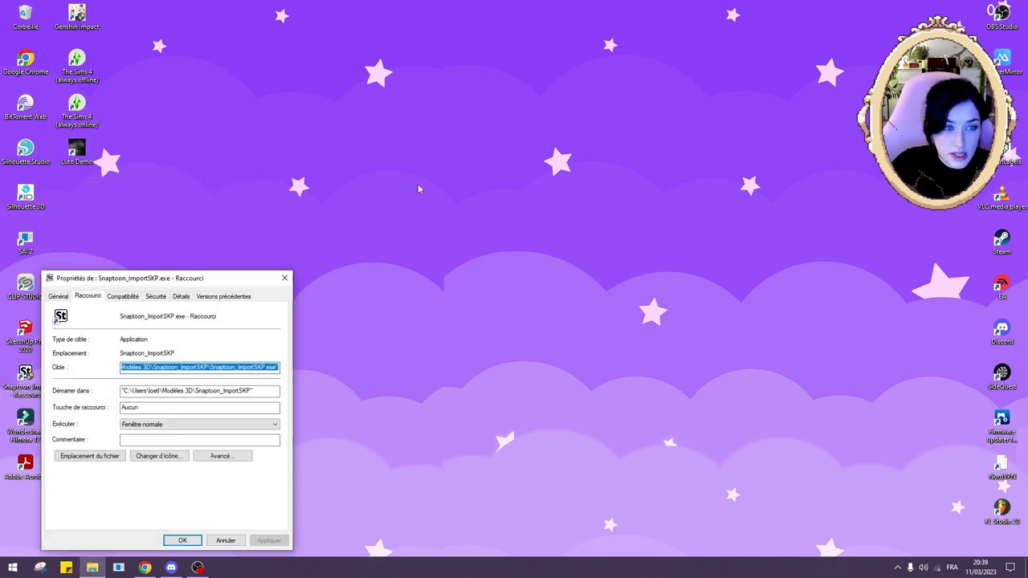
{"action": "left_click_drag", "start_coordinate": [128, 273], "coordinate": [450, 160]}
{"action": "left_click", "coordinate": [447, 181]}
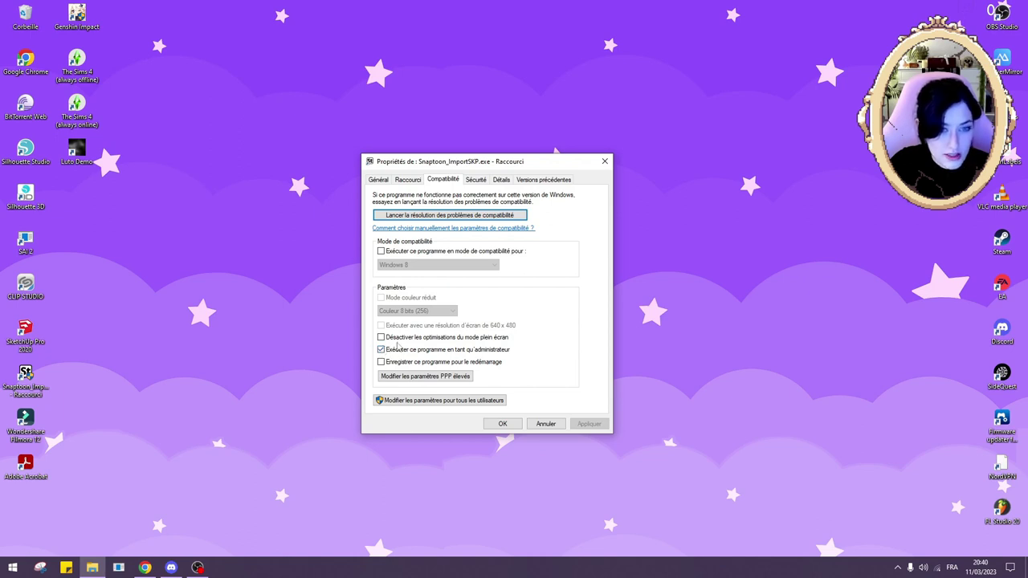
{"action": "left_click", "coordinate": [499, 424]}
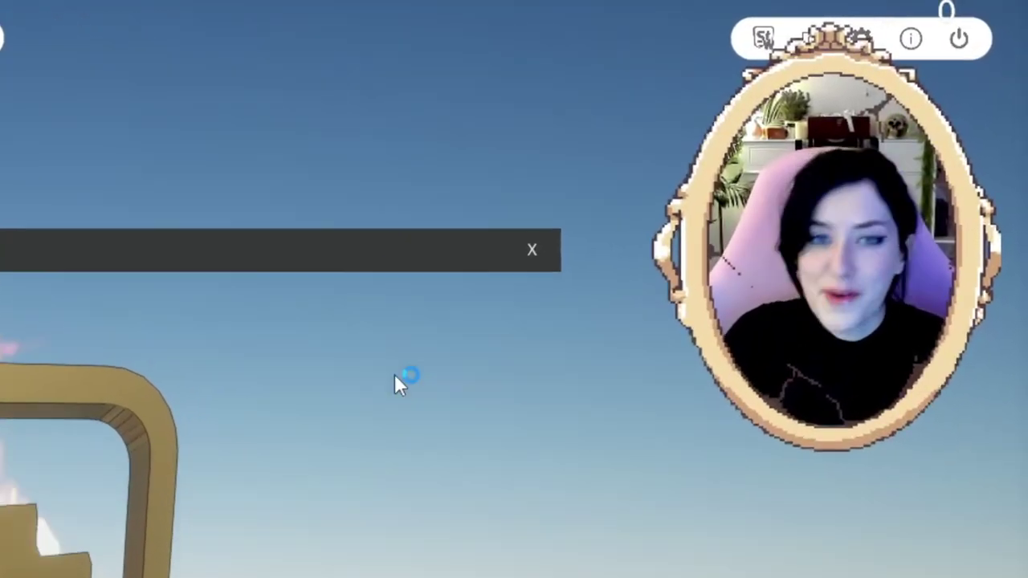
- Import the art-room .skp model from the Salle d'arts folder in Modèles 3D
{"action": "left_click", "coordinate": [141, 25]}
{"action": "left_click", "coordinate": [176, 29]}
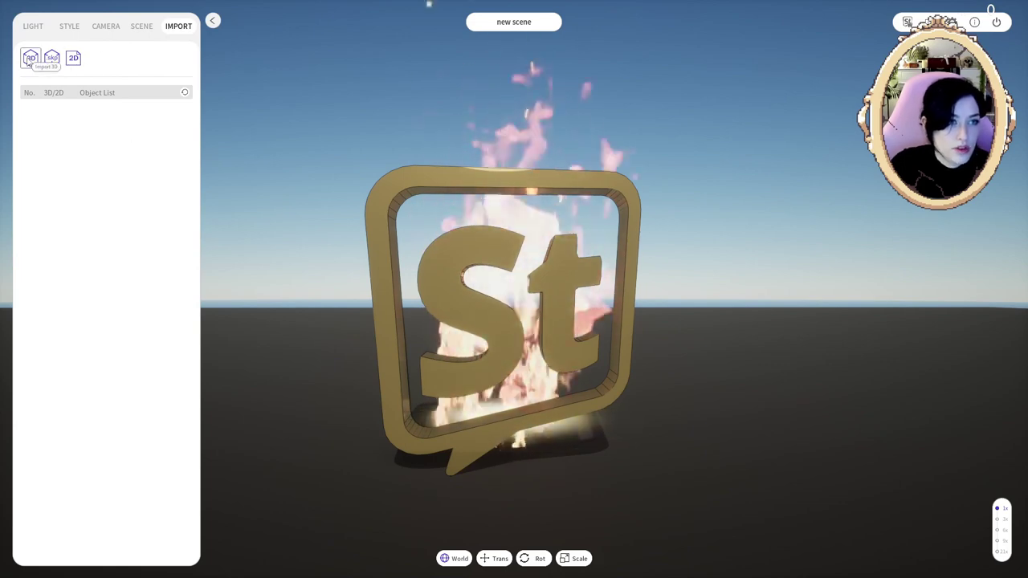
{"action": "left_click", "coordinate": [53, 68]}
{"action": "left_click", "coordinate": [152, 26]}
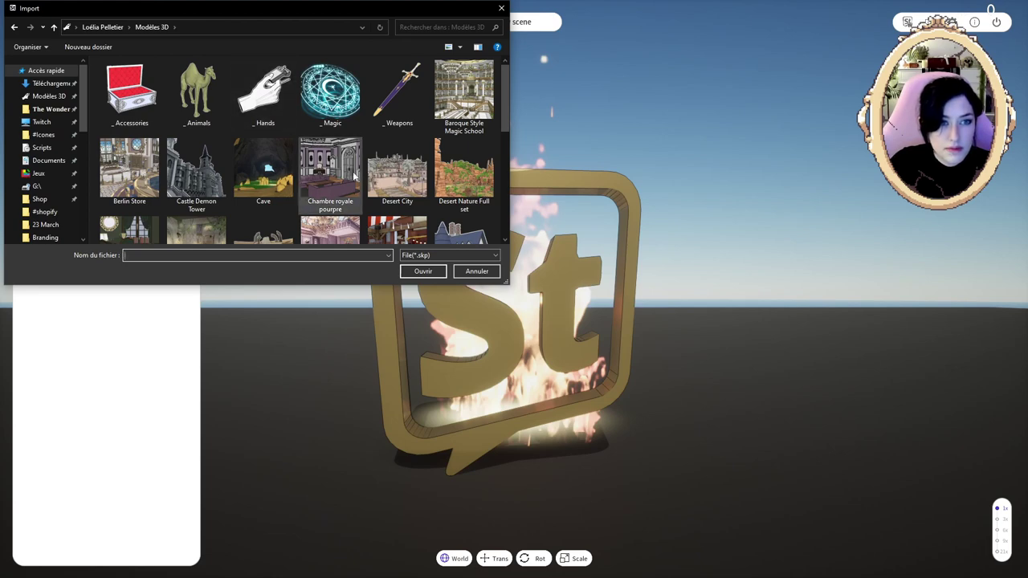
{"action": "double_click", "coordinate": [452, 198]}
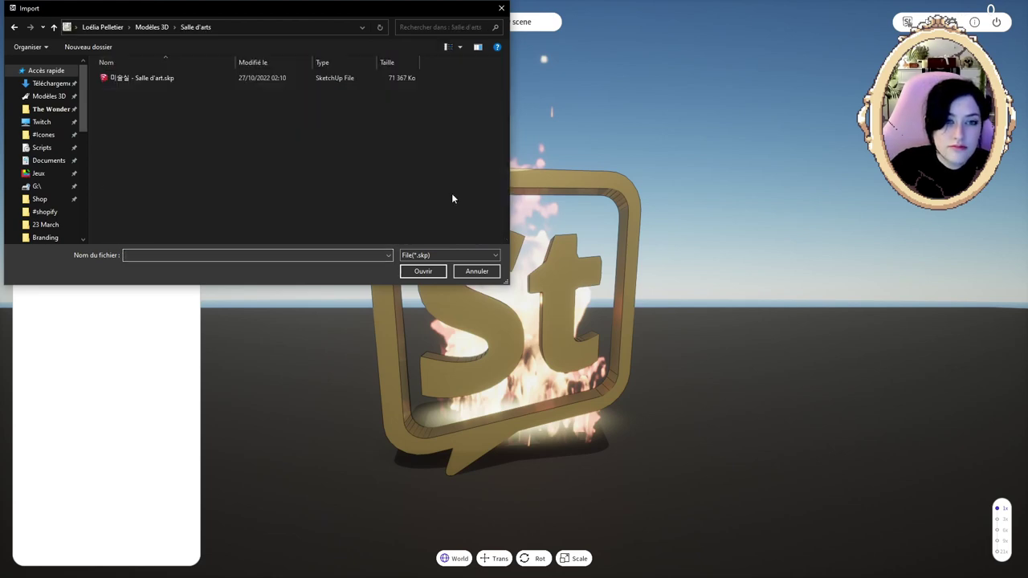
{"action": "double_click", "coordinate": [135, 80]}
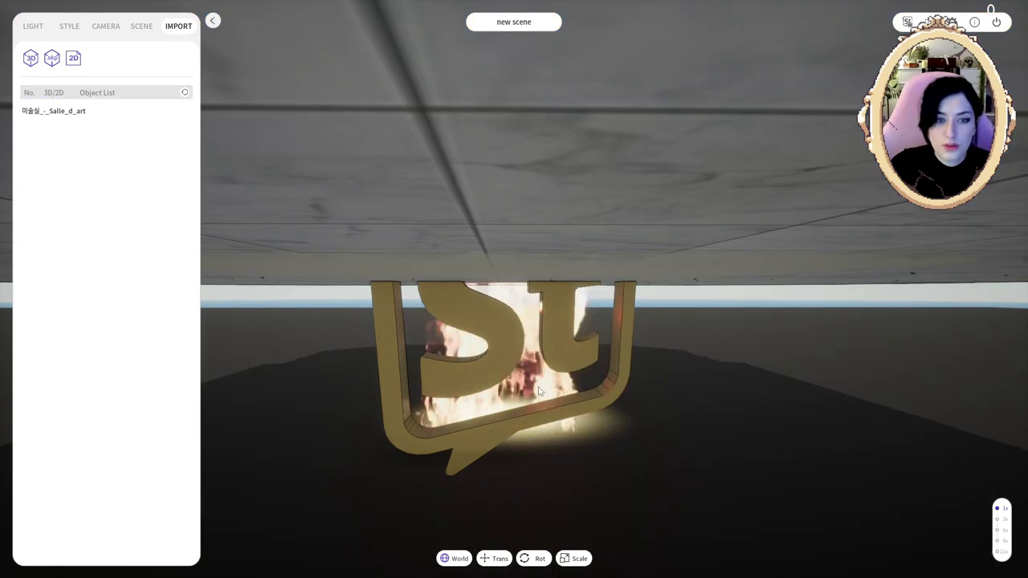
- Delete the St logo from the scene and orbit around the art room
{"action": "left_click", "coordinate": [593, 393]}
{"action": "key", "text": "Delete"}
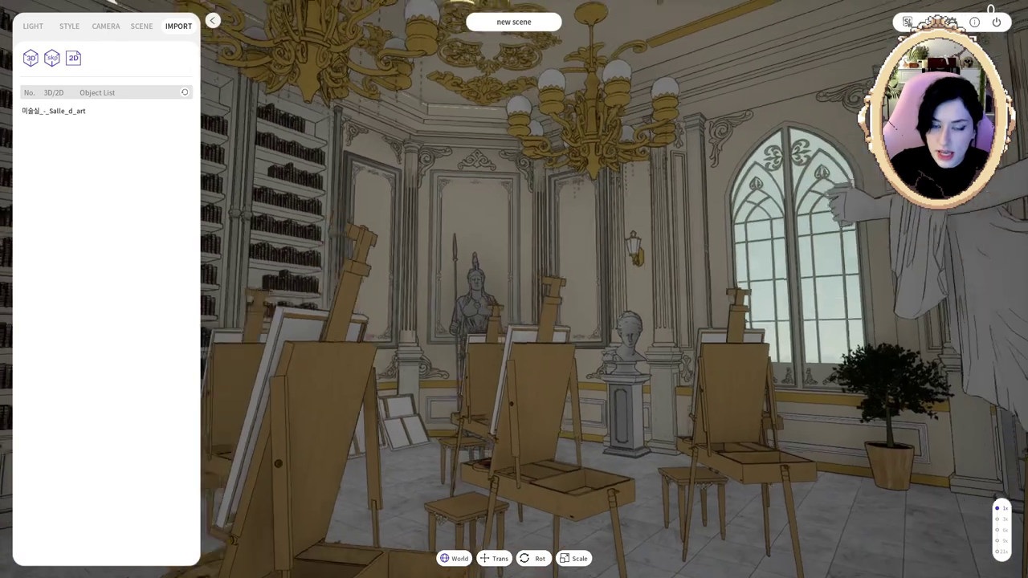
{"action": "left_click_drag", "start_coordinate": [514, 289], "coordinate": [337, 293]}
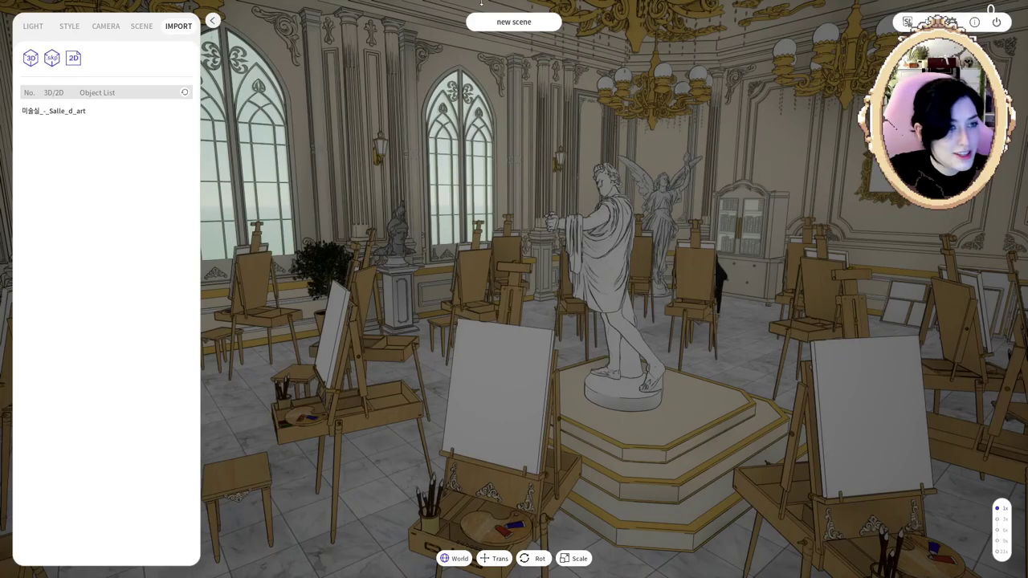
- Set the sun direction to 106.4 and height to 15.2, then dismiss the startup notice
{"action": "left_click", "coordinate": [33, 26]}
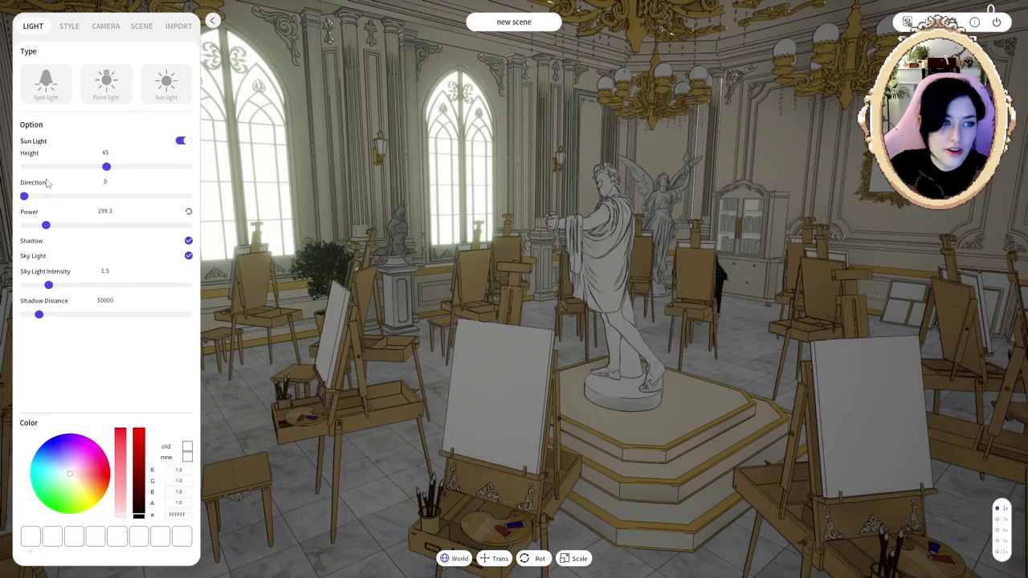
{"action": "left_click_drag", "start_coordinate": [24, 196], "coordinate": [73, 196]}
{"action": "left_click_drag", "start_coordinate": [106, 167], "coordinate": [51, 166]}
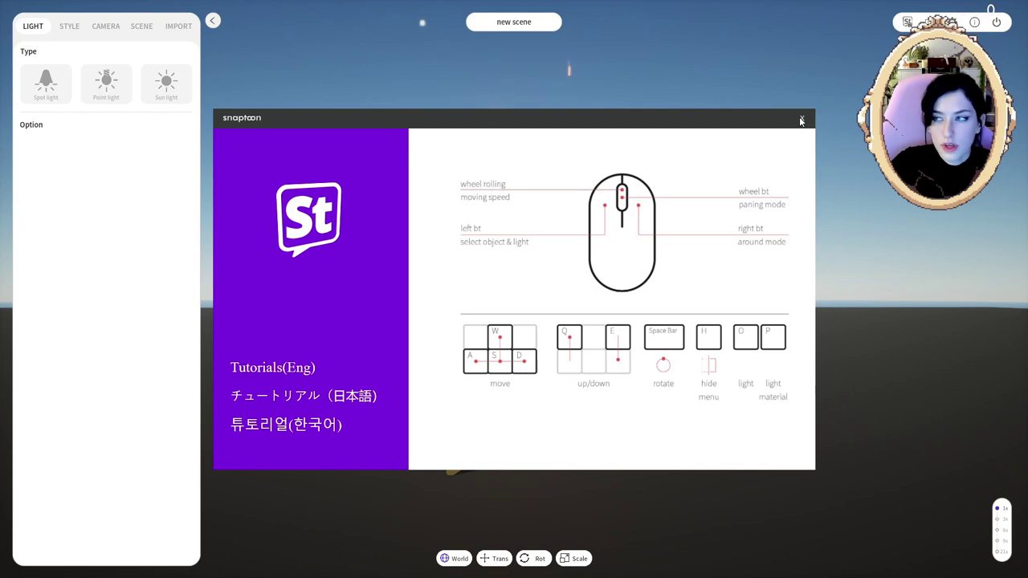
{"action": "left_click", "coordinate": [801, 119]}
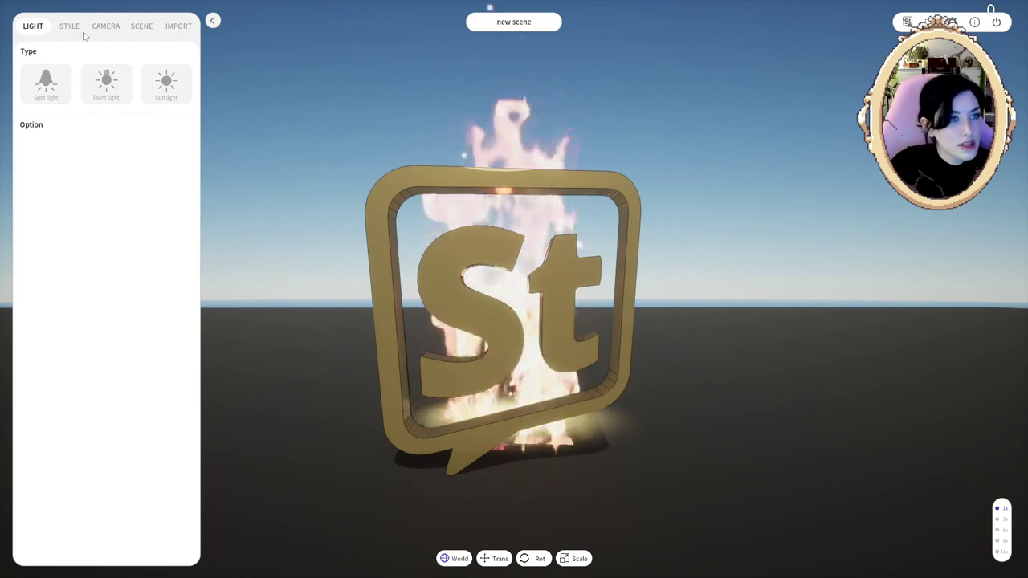
- Give the sun light a pink tint in the lighting settings
{"action": "left_click", "coordinate": [142, 26]}
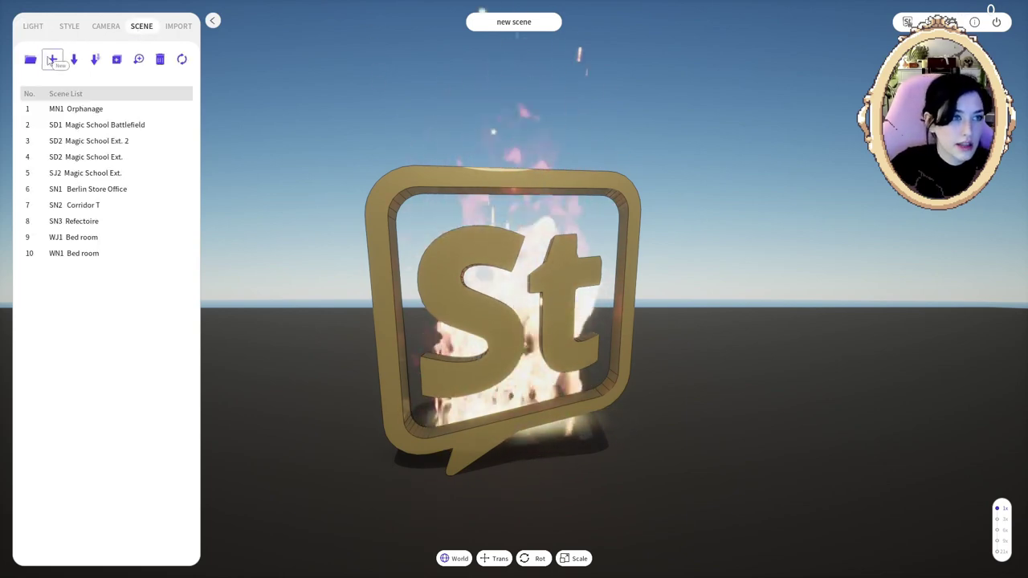
{"action": "left_click", "coordinate": [51, 60]}
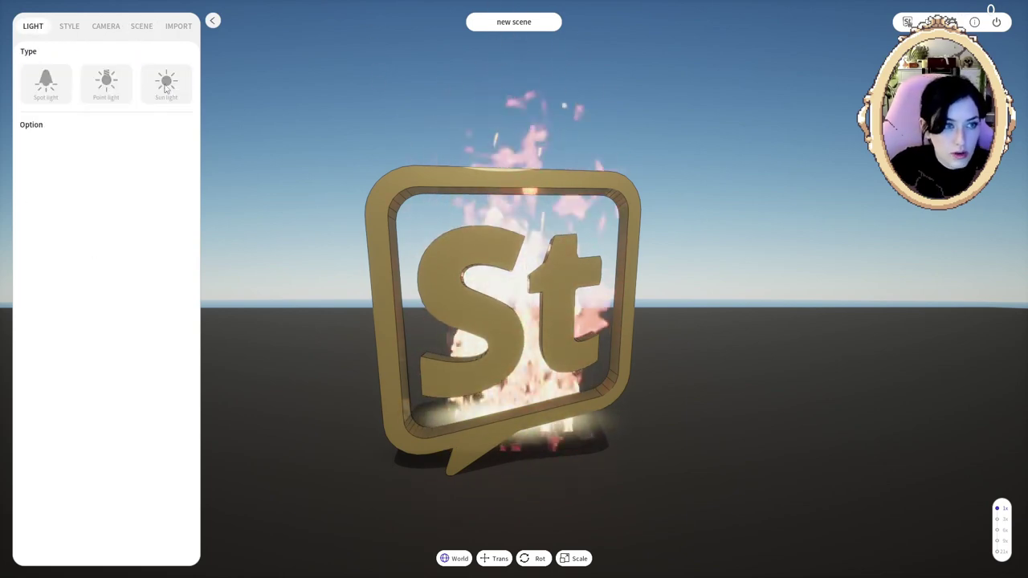
{"action": "left_click", "coordinate": [165, 81]}
{"action": "left_click", "coordinate": [86, 438]}
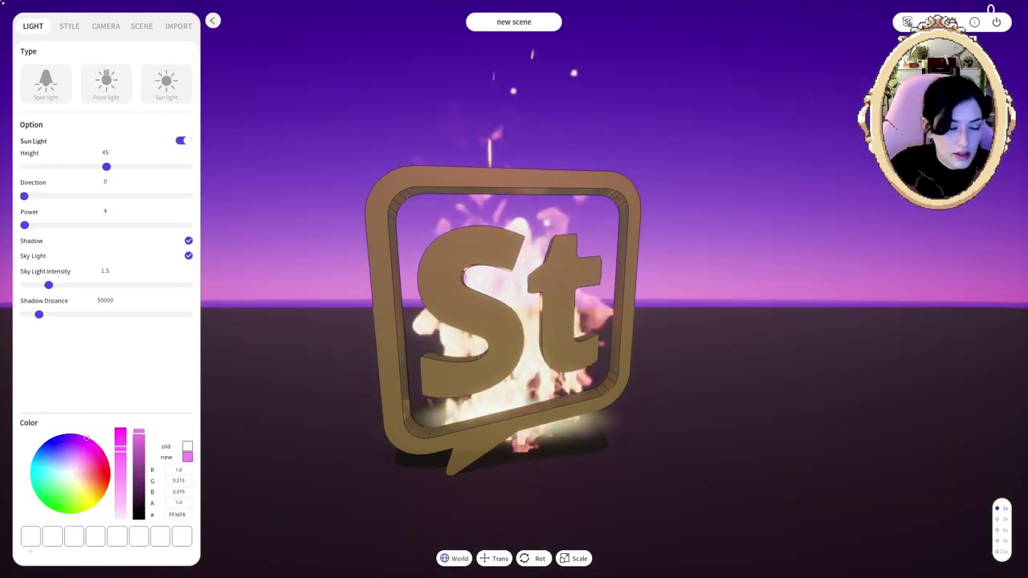
- Add a blue point light positioned up and left of the St logo
{"action": "left_click", "coordinate": [106, 82]}
{"action": "scroll", "coordinate": [514, 289], "scroll_direction": "down", "scroll_amount": 5}
{"action": "left_click_drag", "start_coordinate": [509, 282], "coordinate": [298, 197]}
{"action": "left_click_drag", "start_coordinate": [81, 452], "coordinate": [45, 456]}
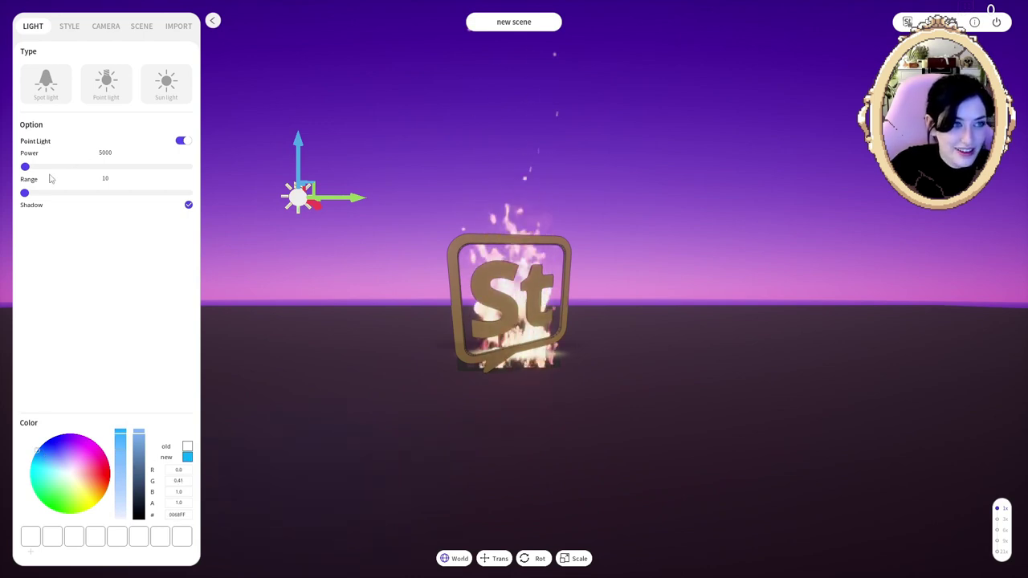
{"action": "left_click", "coordinate": [141, 25]}
- Save the scene as 'testestest' and open the saved-scenes folder in File Explorer
{"action": "left_click", "coordinate": [73, 60]}
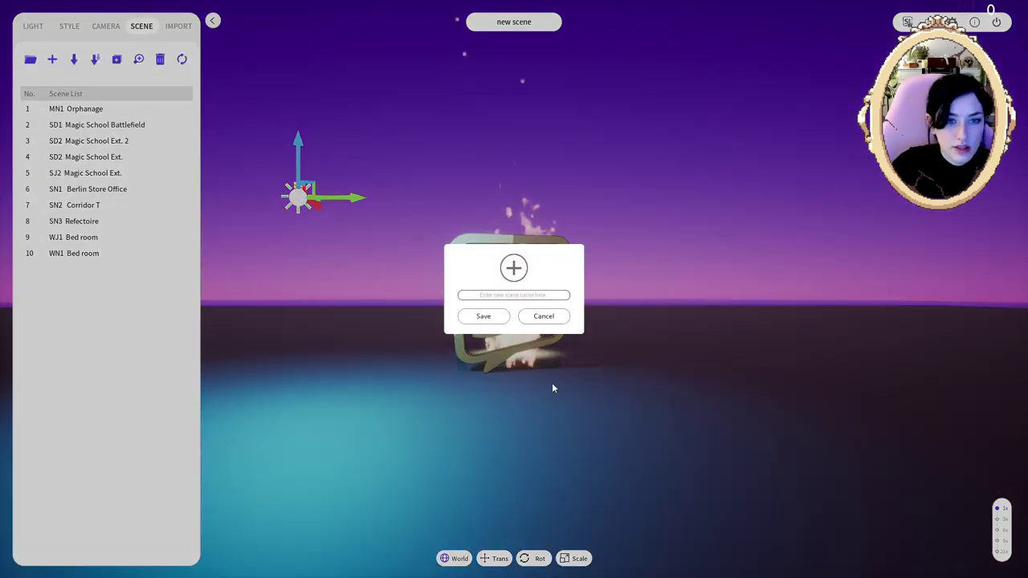
{"action": "left_click", "coordinate": [514, 294]}
{"action": "type", "text": "tested"}
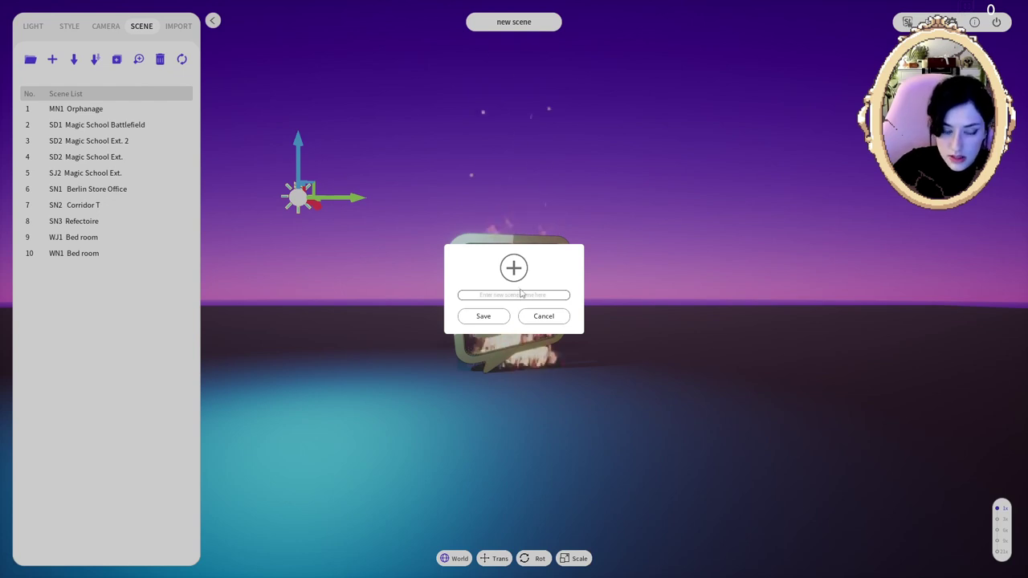
{"action": "type", "text": "testestest"}
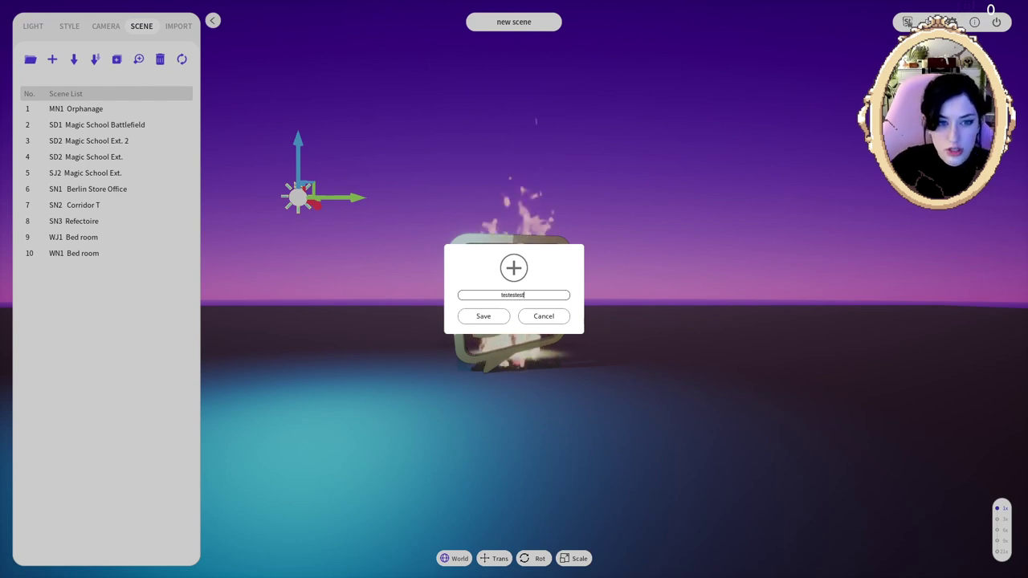
{"action": "left_click", "coordinate": [483, 315]}
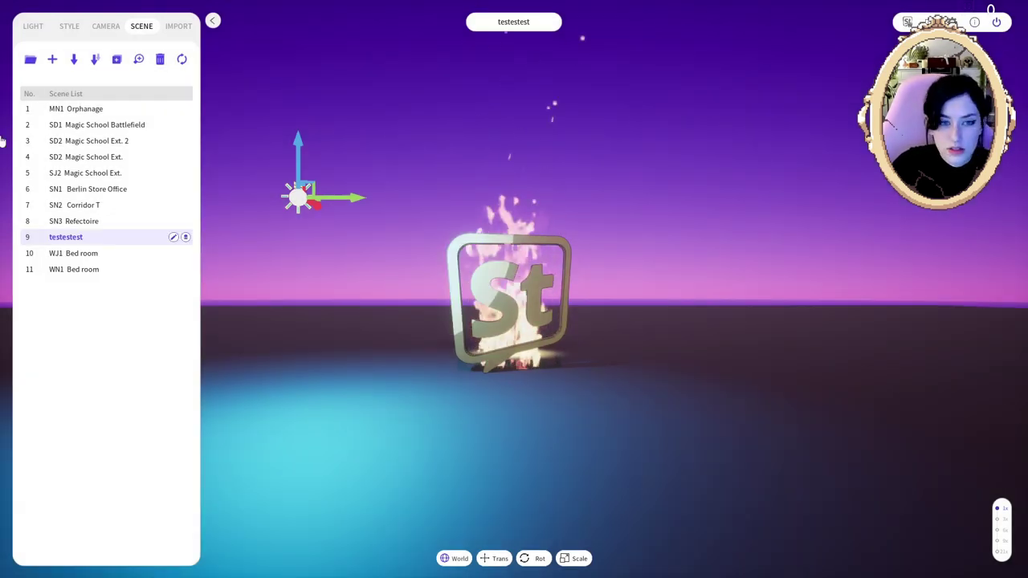
{"action": "key", "text": "super+d"}
{"action": "left_click", "coordinate": [92, 568]}
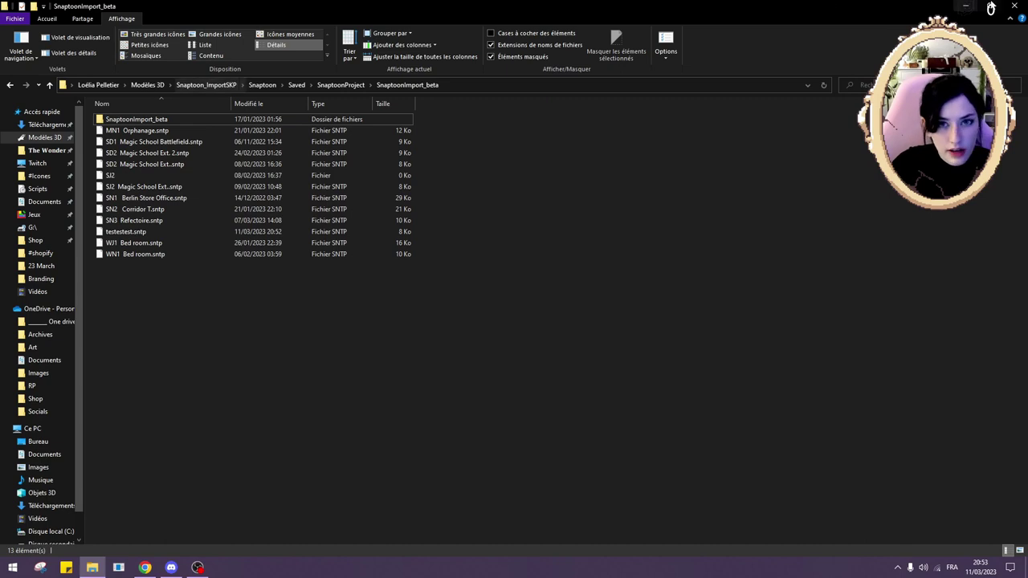
{"action": "left_click", "coordinate": [48, 138]}
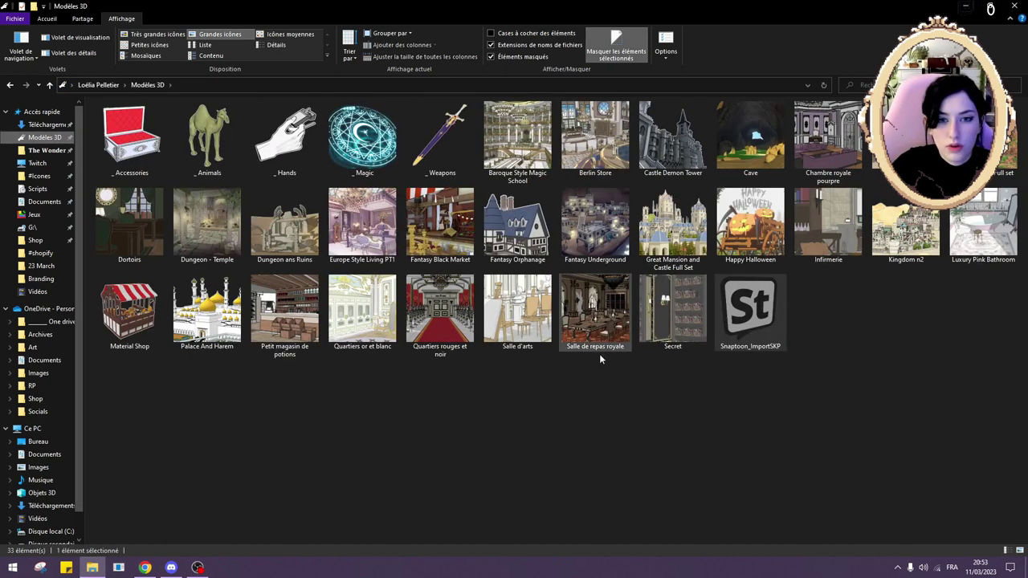
{"action": "double_click", "coordinate": [752, 321]}
{"action": "left_click", "coordinate": [177, 122]}
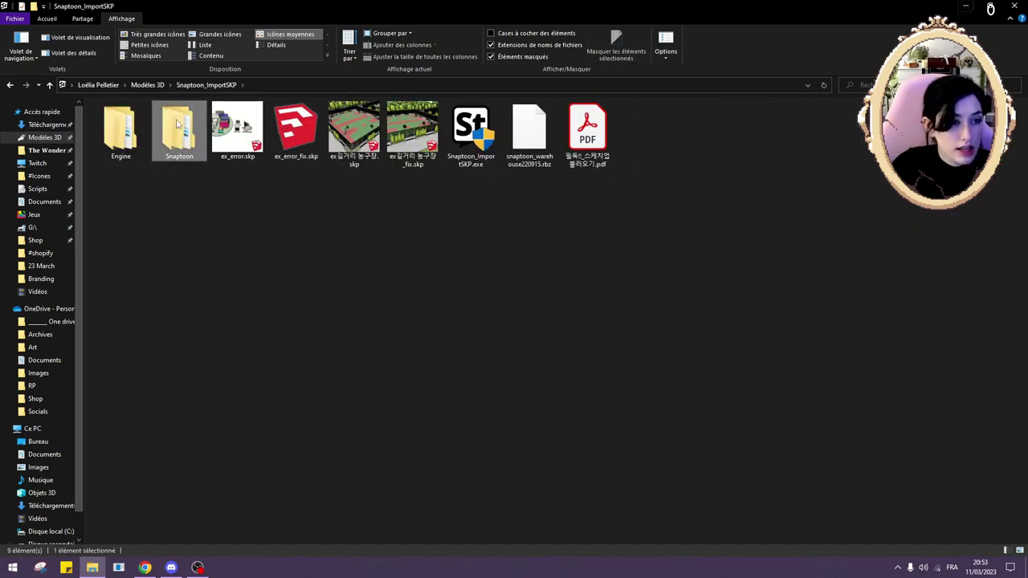
{"action": "double_click", "coordinate": [176, 122]}
{"action": "double_click", "coordinate": [113, 152]}
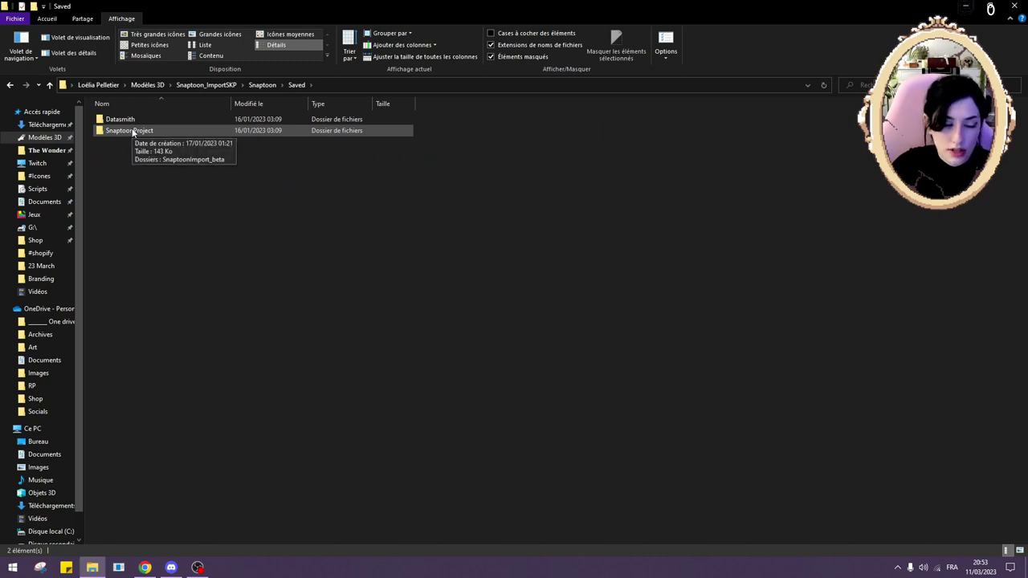
{"action": "double_click", "coordinate": [133, 131]}
{"action": "double_click", "coordinate": [169, 118]}
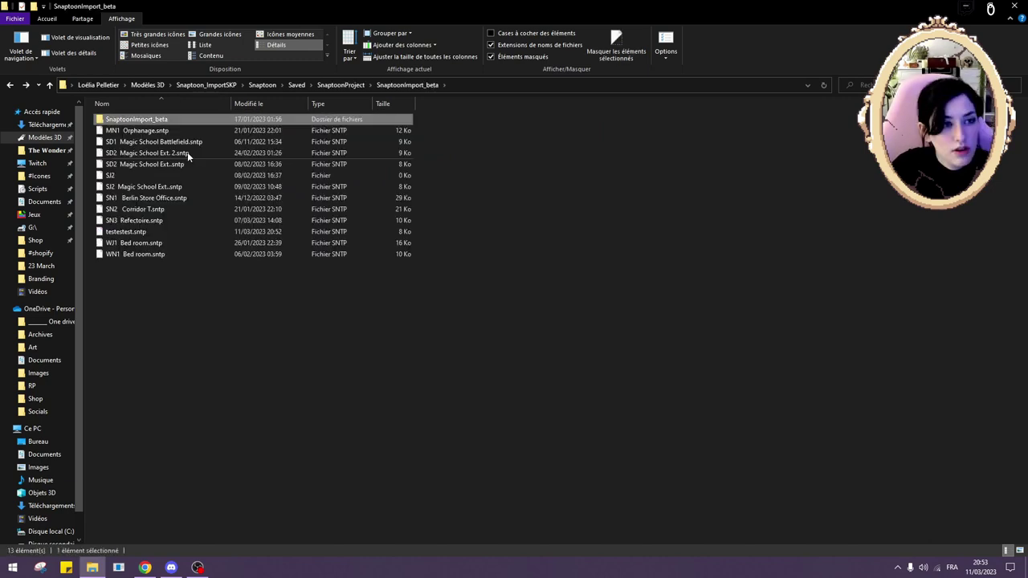
{"action": "left_click_drag", "start_coordinate": [153, 302], "coordinate": [173, 171]}
{"action": "left_click", "coordinate": [145, 232]}
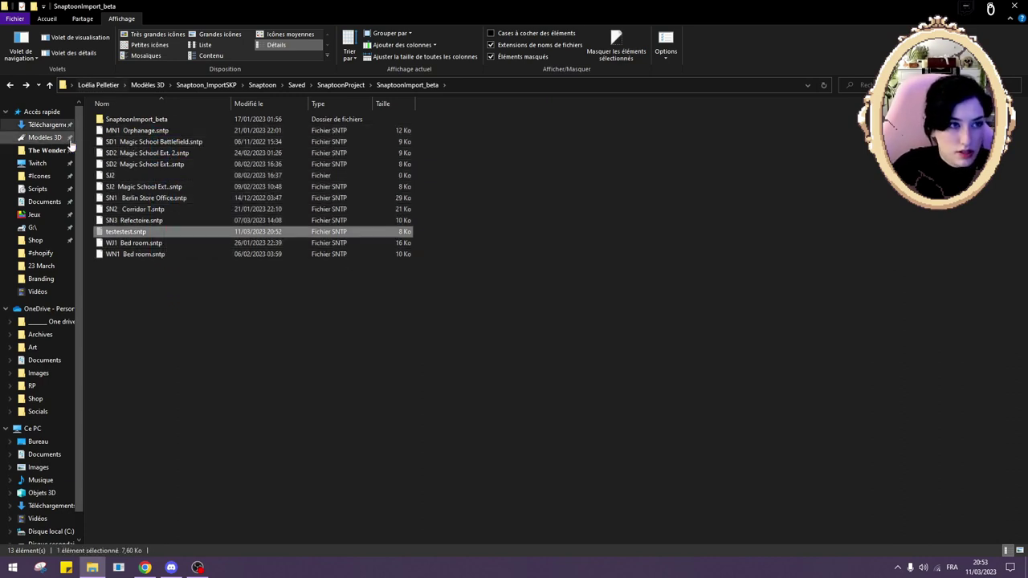
- Paste testestest.sntp into Téléchargements and go to the desktop to relaunch Snaptoon
{"action": "left_click", "coordinate": [44, 124]}
{"action": "key", "text": "ctrl+v"}
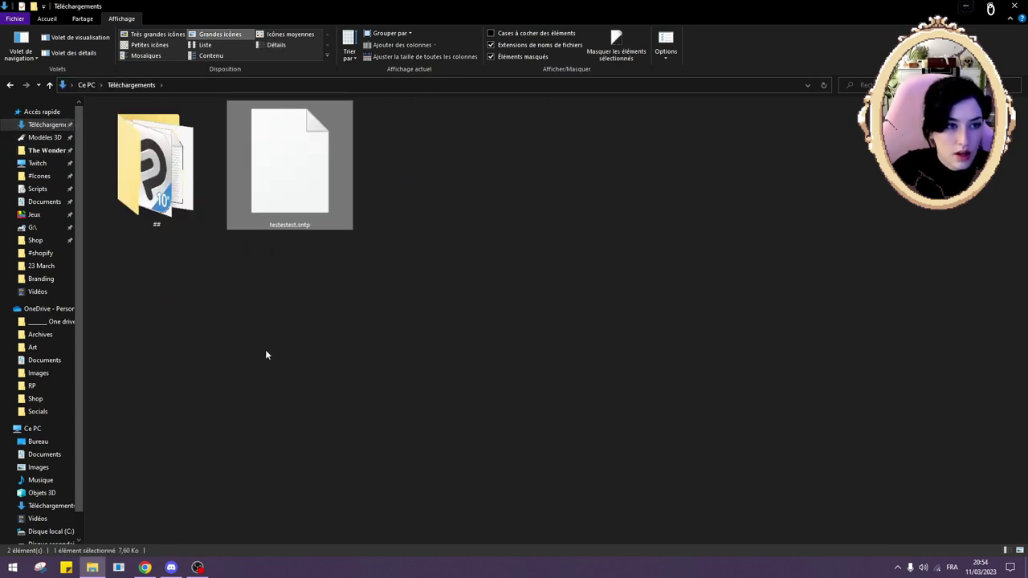
{"action": "key", "text": "alt+Left"}
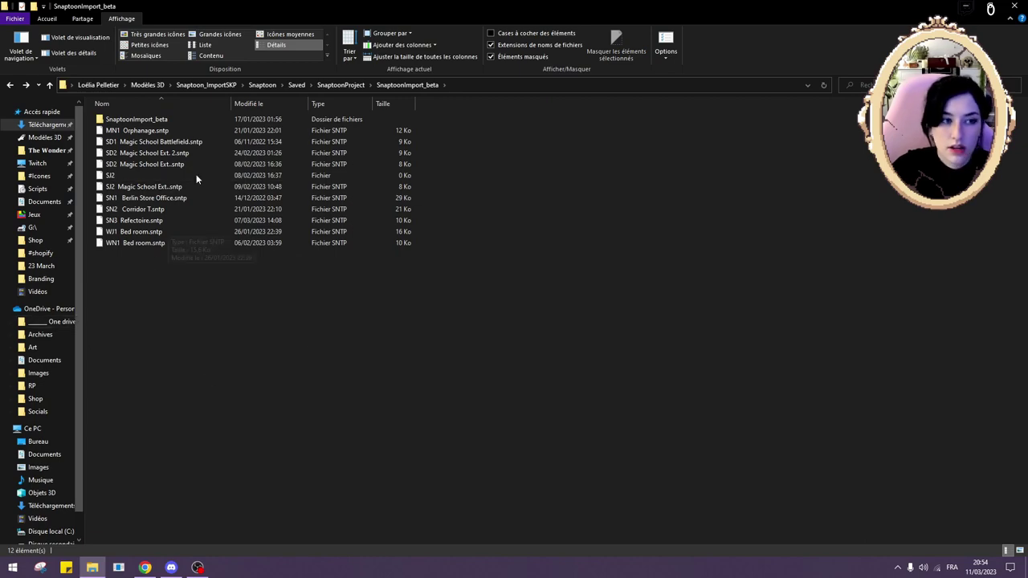
{"action": "key", "text": "super+d"}
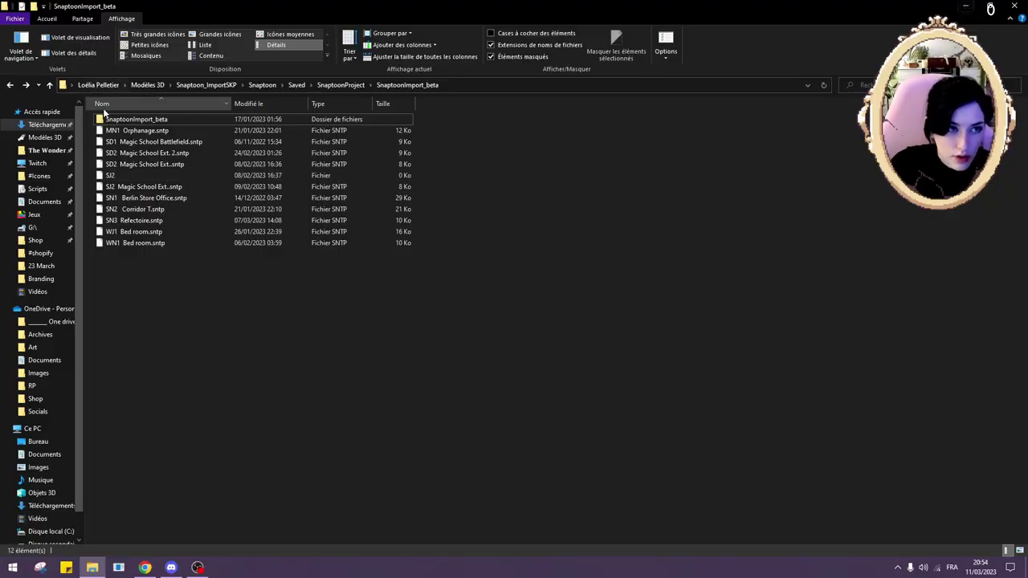
- Move testestest.sntp back into Snaptoon\Saved\SnaptoonProject\SnaptoonImport_beta
{"action": "left_click", "coordinate": [214, 86]}
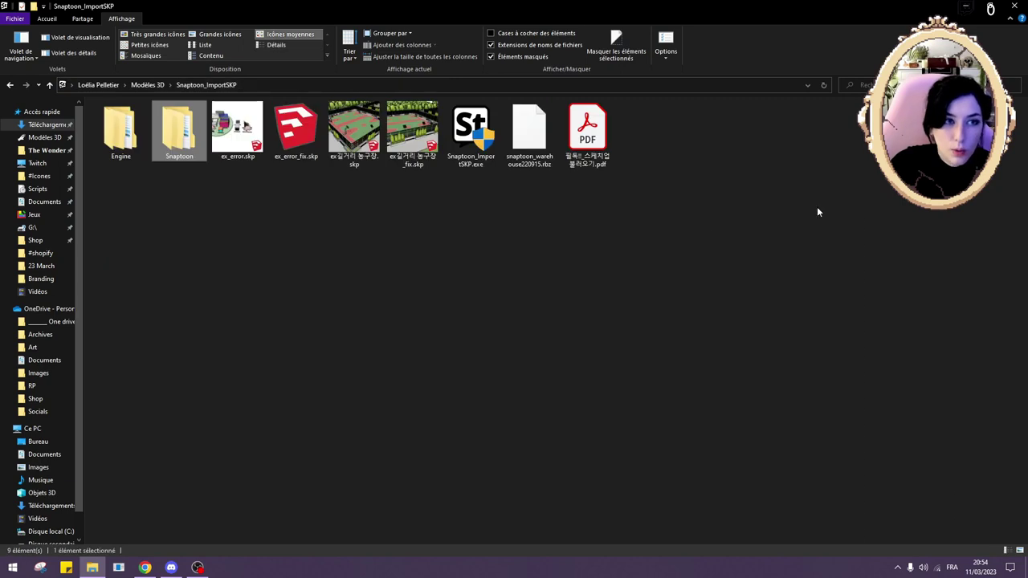
{"action": "double_click", "coordinate": [175, 145]}
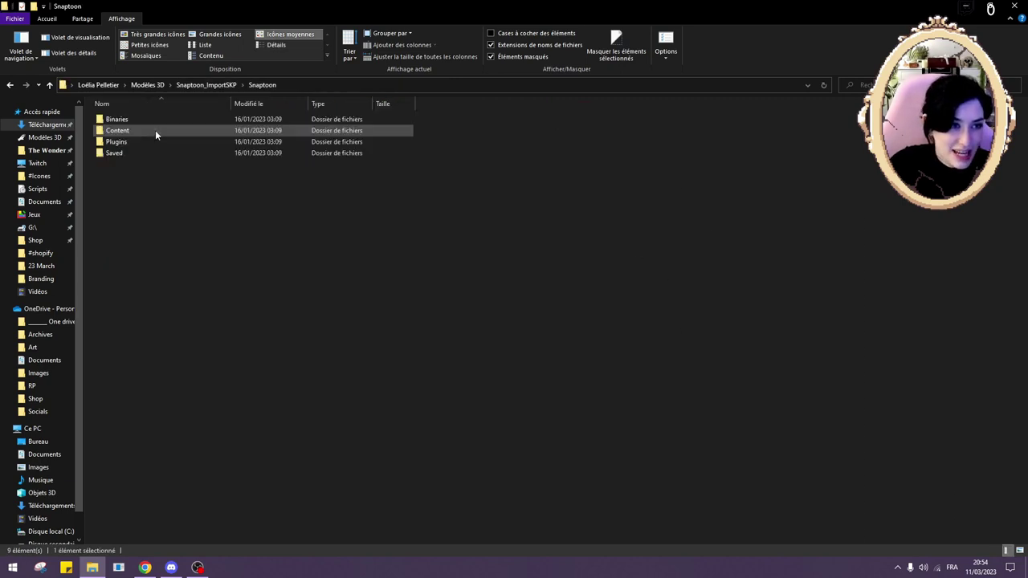
{"action": "double_click", "coordinate": [128, 151]}
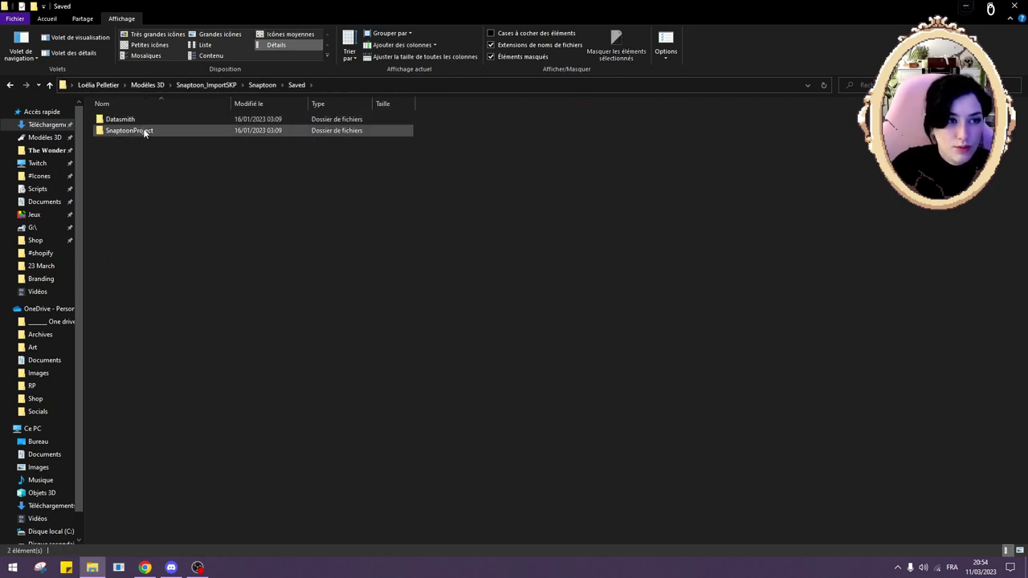
{"action": "double_click", "coordinate": [144, 133]}
{"action": "double_click", "coordinate": [162, 120]}
{"action": "left_click", "coordinate": [162, 121]}
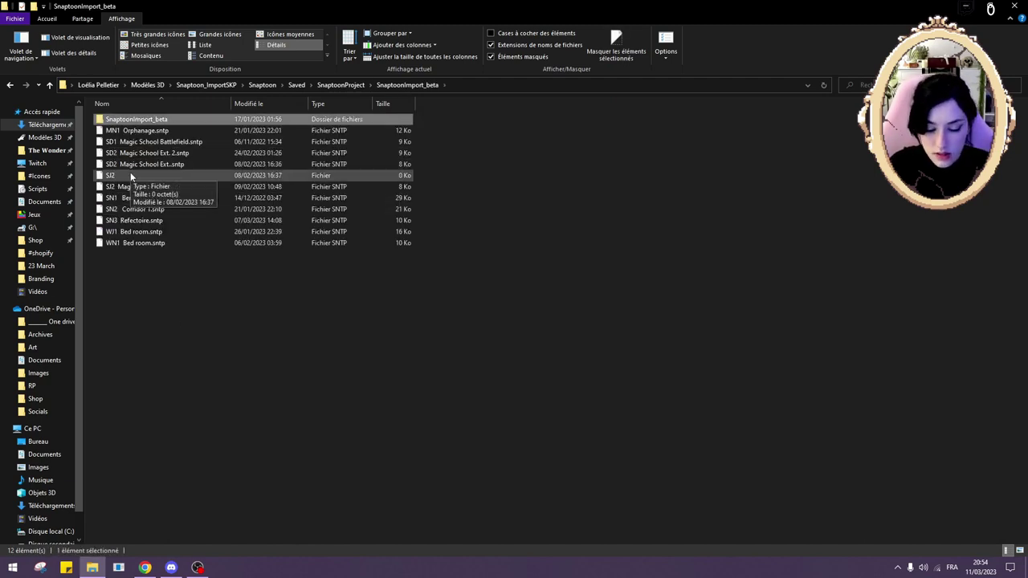
{"action": "key", "text": "alt+Tab"}
{"action": "key", "text": "alt+Tab"}
{"action": "key", "text": "ctrl+v"}
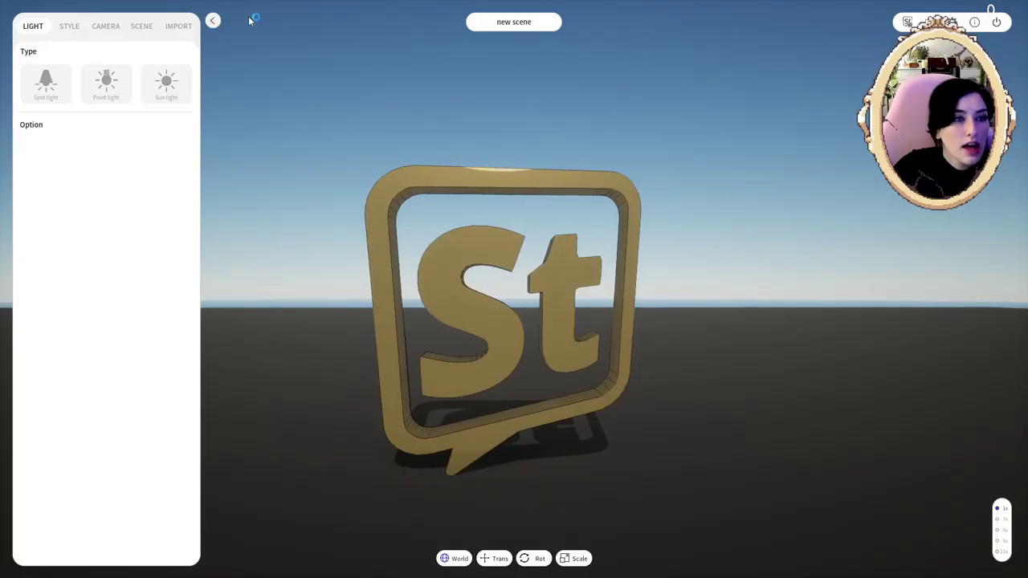
- Load the art-room scene with easels and a central statue, then switch to the Modèles 3D folder
{"action": "left_click", "coordinate": [141, 25]}
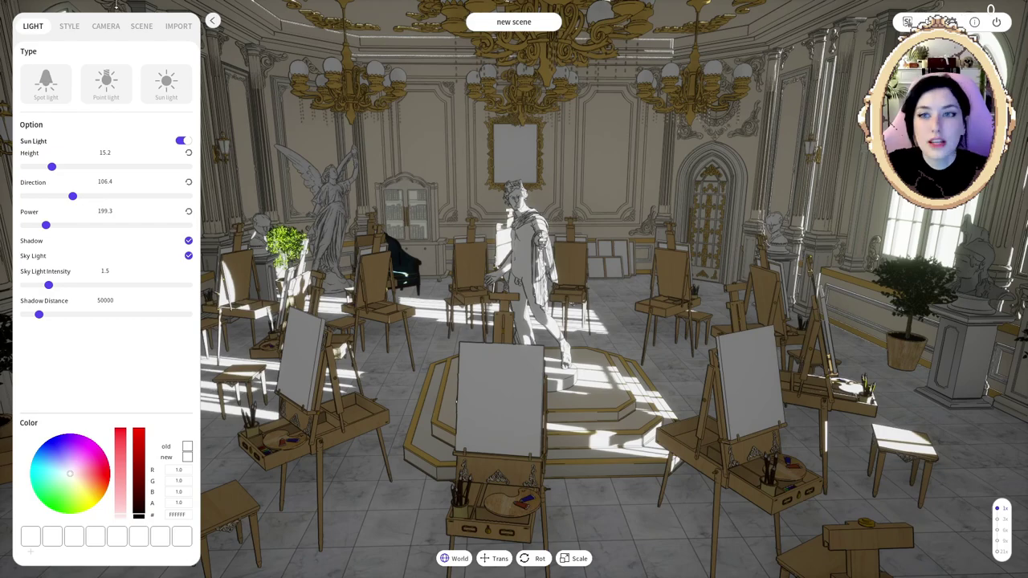
{"action": "left_click", "coordinate": [996, 22]}
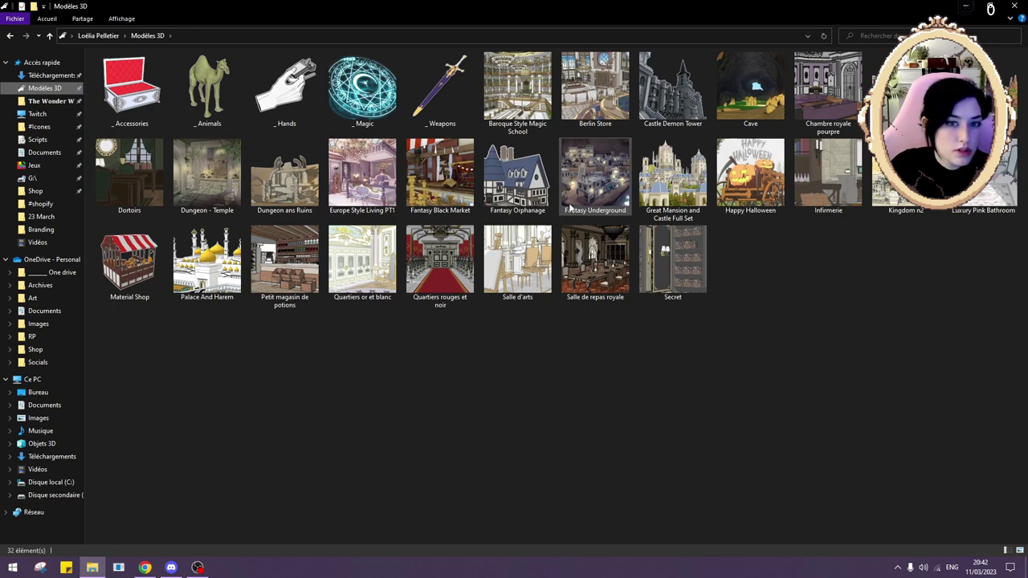
- Copy the exterior house image from the Fantasy Orphanage page with Copier l'image
{"action": "left_click", "coordinate": [146, 568]}
{"action": "scroll", "coordinate": [485, 224], "scroll_direction": "down", "scroll_amount": 7}
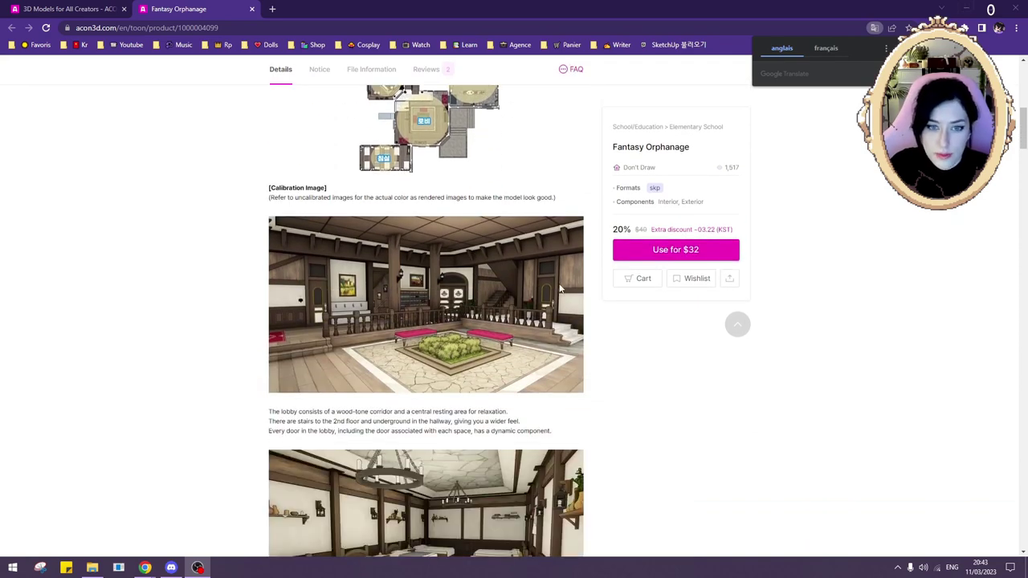
{"action": "scroll", "coordinate": [428, 321], "scroll_direction": "down", "scroll_amount": 12}
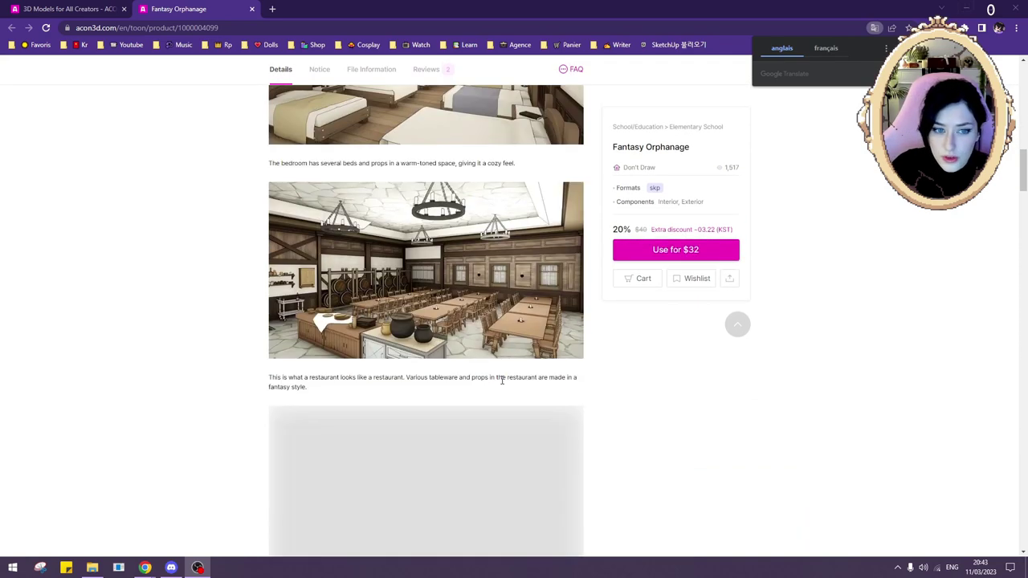
{"action": "scroll", "coordinate": [537, 425], "scroll_direction": "up", "scroll_amount": 1}
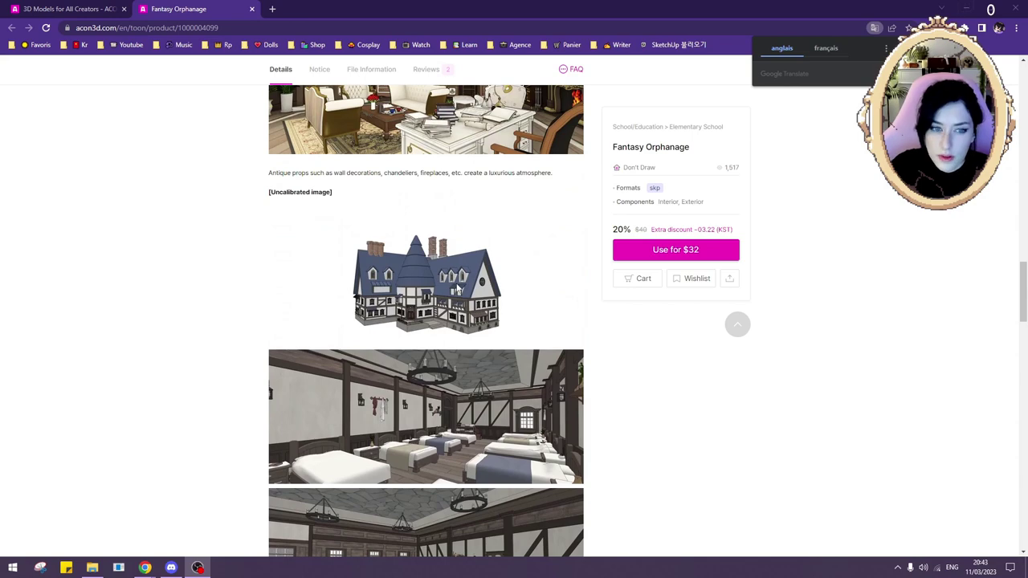
{"action": "right_click", "coordinate": [425, 280]}
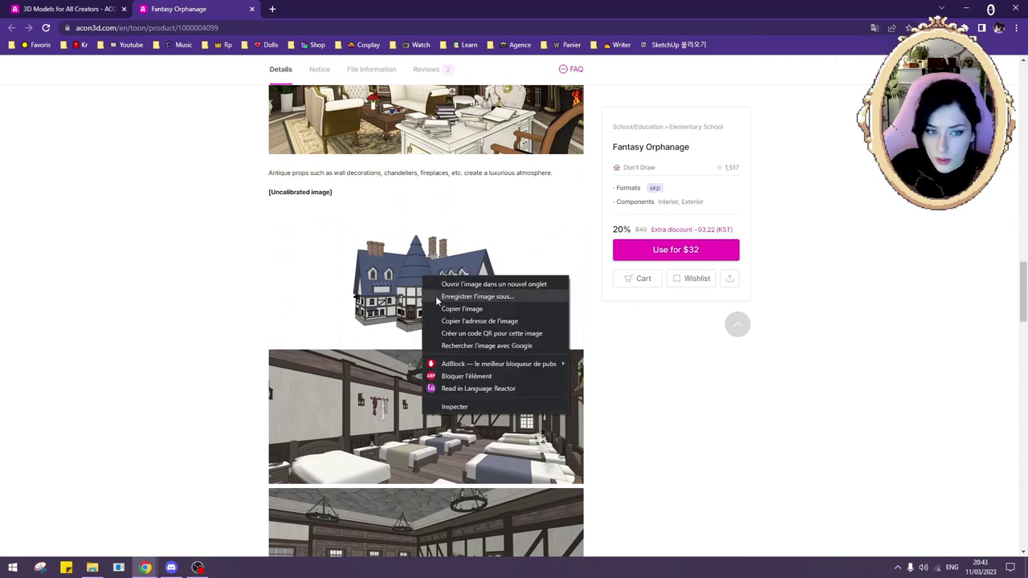
{"action": "left_click", "coordinate": [462, 310]}
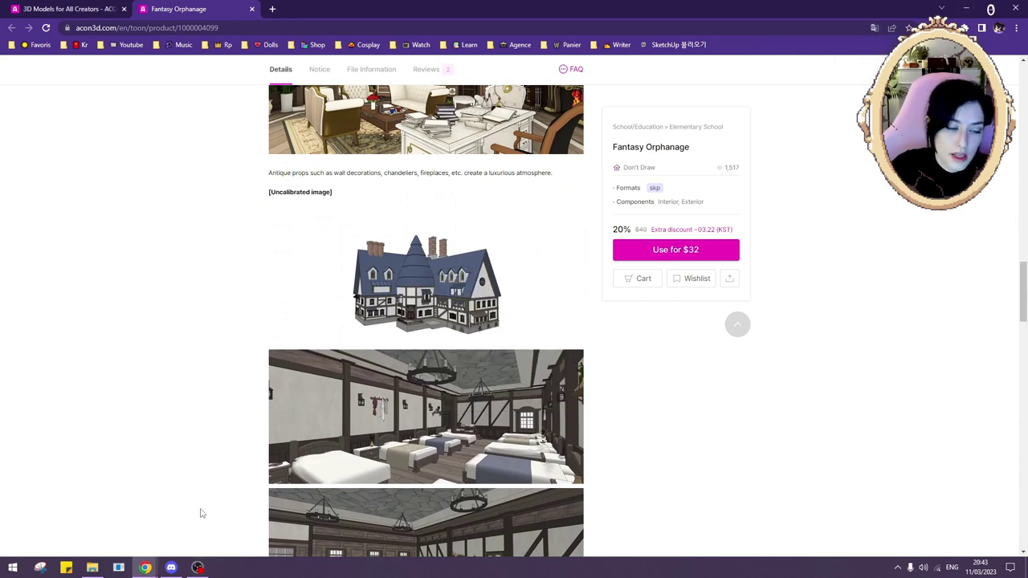
{"action": "left_click", "coordinate": [118, 568]}
- Create a 270×270 canvas and paste the house image onto it
{"action": "key", "text": "ctrl+n"}
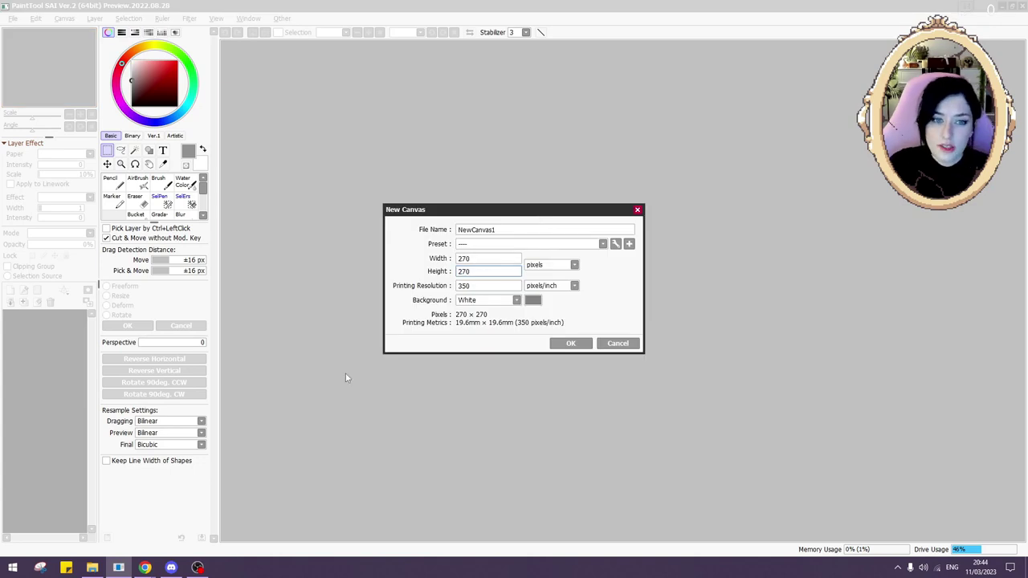
{"action": "left_click_drag", "start_coordinate": [485, 259], "coordinate": [417, 256]}
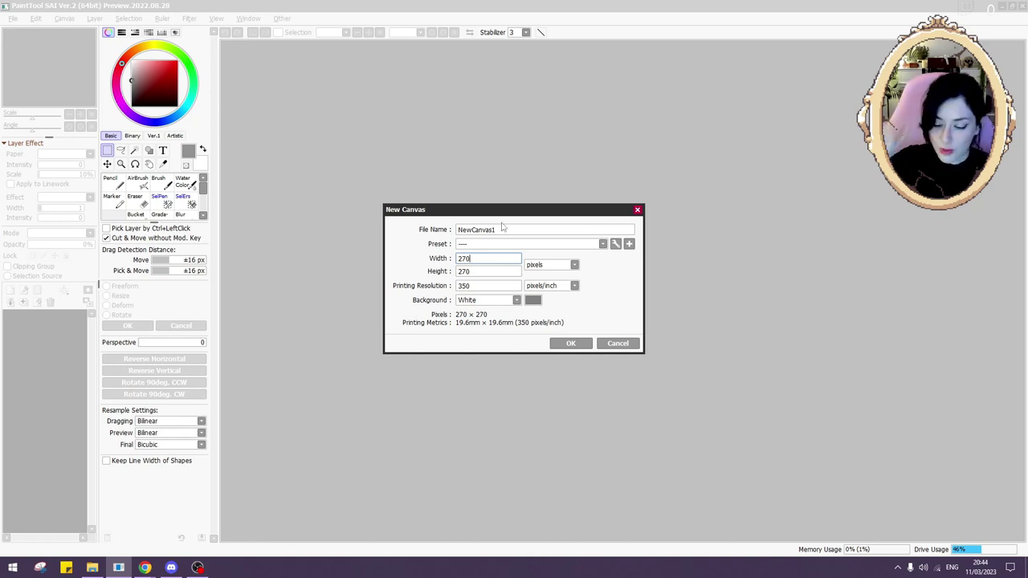
{"action": "key", "text": "Return"}
{"action": "key", "text": "ctrl+v"}
{"action": "left_click_drag", "start_coordinate": [615, 214], "coordinate": [519, 262]}
- Resize the house so it fills the square canvas, then go to File > Export
{"action": "key", "text": "ctrl+t"}
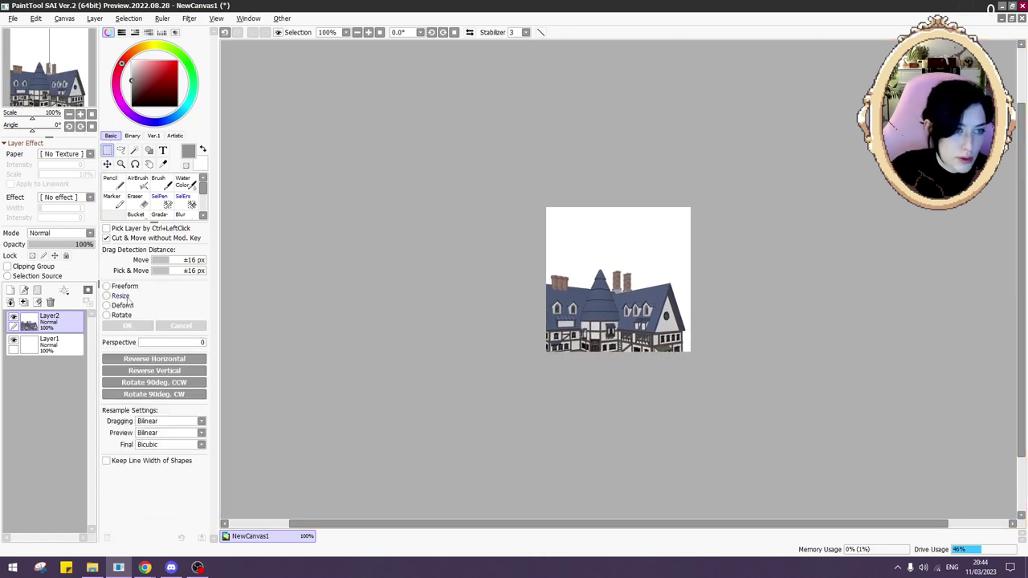
{"action": "left_click", "coordinate": [122, 296]}
{"action": "left_click_drag", "start_coordinate": [766, 246], "coordinate": [875, 161]}
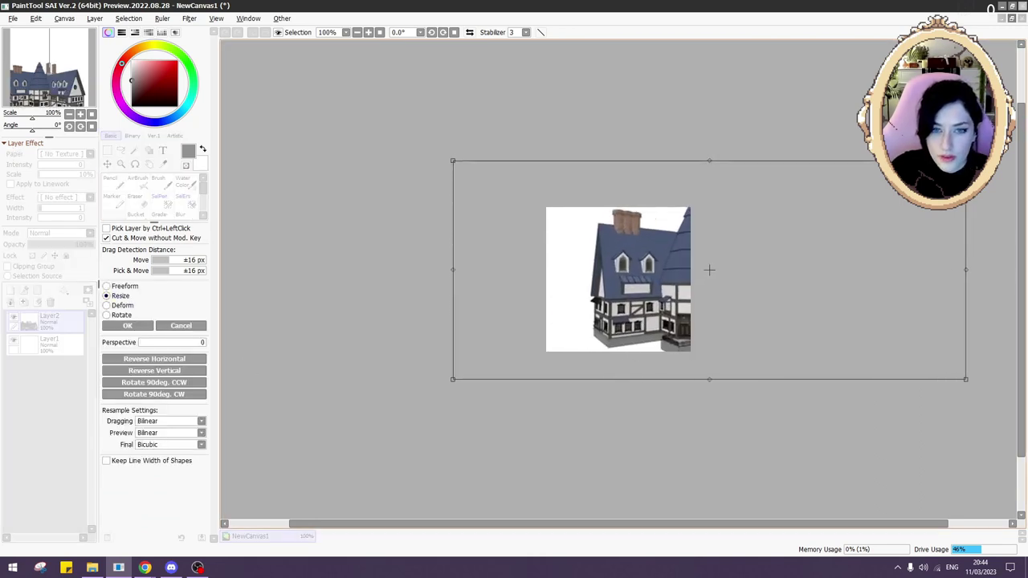
{"action": "left_click_drag", "start_coordinate": [453, 311], "coordinate": [321, 312]}
{"action": "left_click_drag", "start_coordinate": [609, 289], "coordinate": [601, 314]}
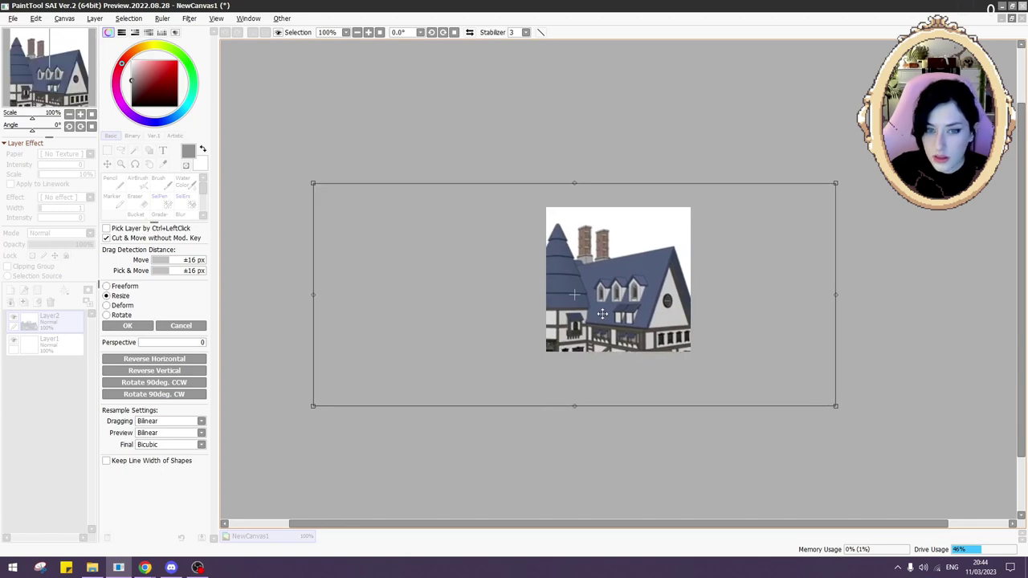
{"action": "key", "text": "Return"}
{"action": "left_click", "coordinate": [12, 17]}
{"action": "mouse_move", "coordinate": [81, 128]}
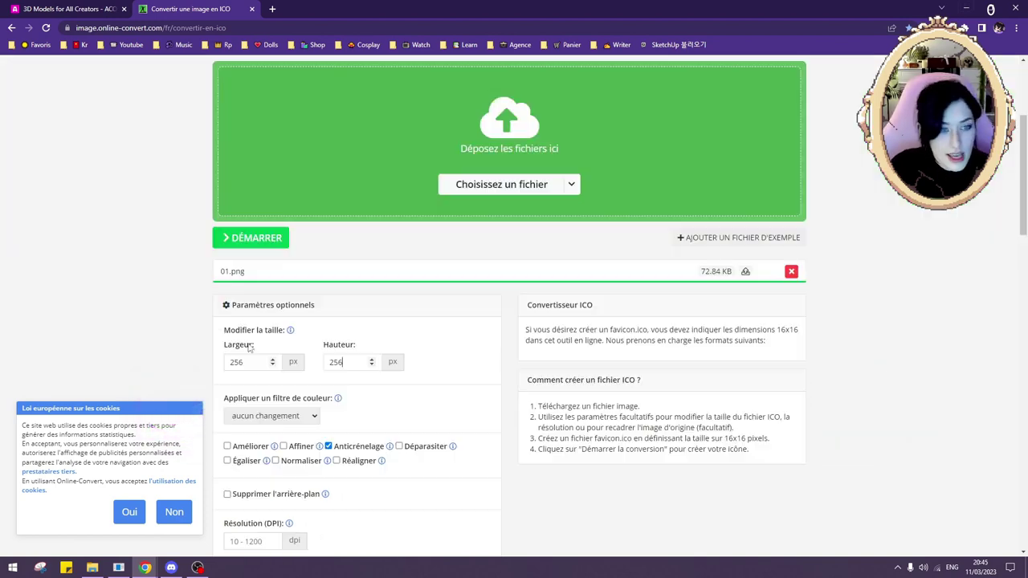
- Convert 01.png into a 256×256 ICO file on Online-Convert
{"action": "left_click_drag", "start_coordinate": [250, 361], "coordinate": [176, 353]}
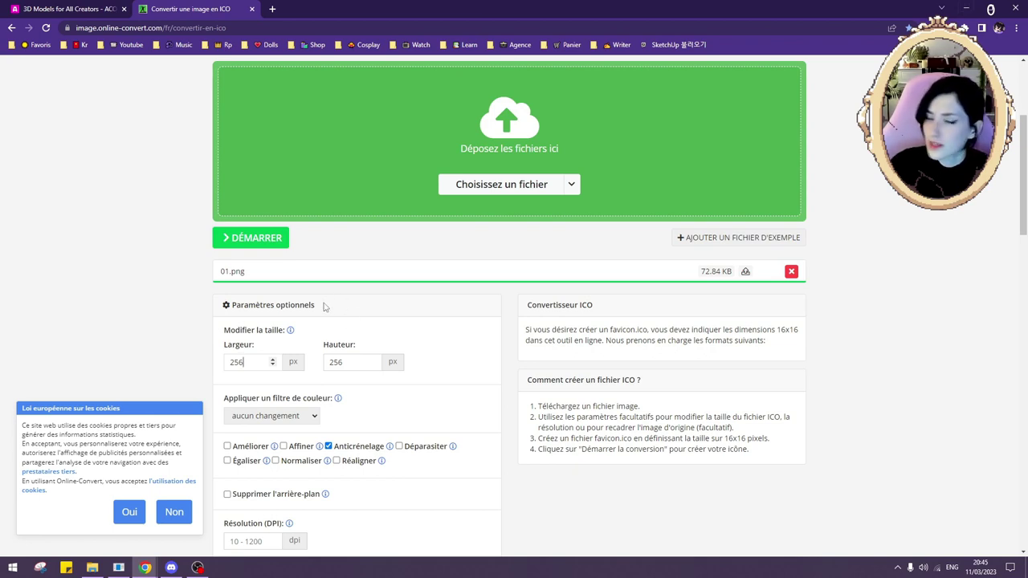
{"action": "left_click", "coordinate": [237, 247]}
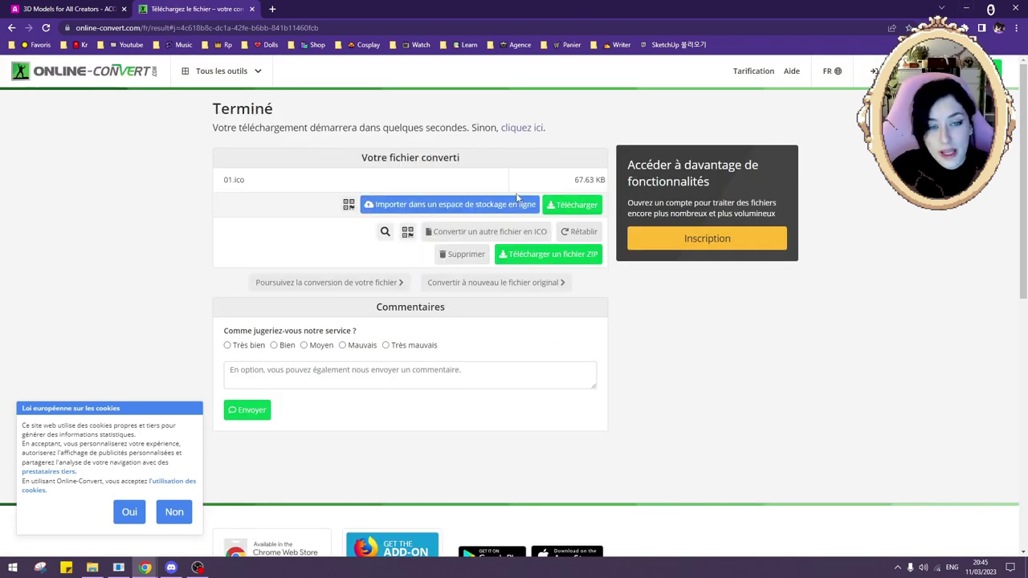
- Download 01.ico and open the Background_sky folder's properties in Téléchargements
{"action": "left_click", "coordinate": [573, 205]}
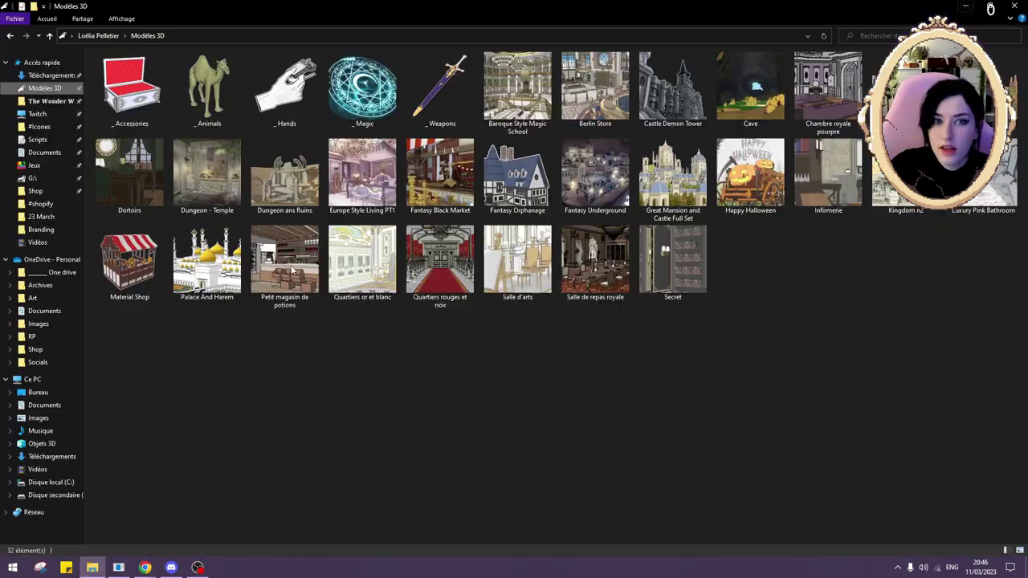
{"action": "left_click", "coordinate": [56, 76]}
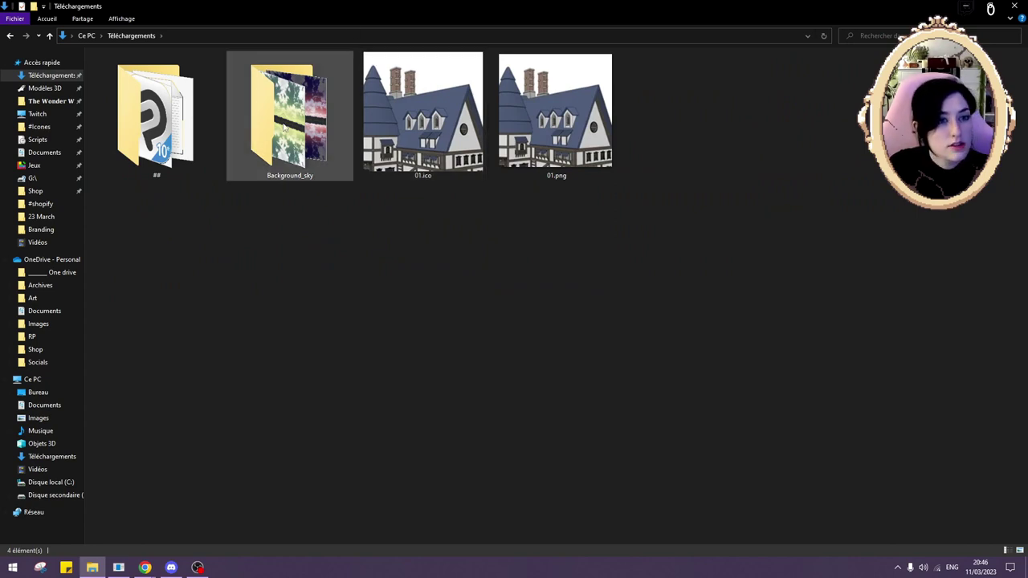
{"action": "right_click", "coordinate": [273, 118]}
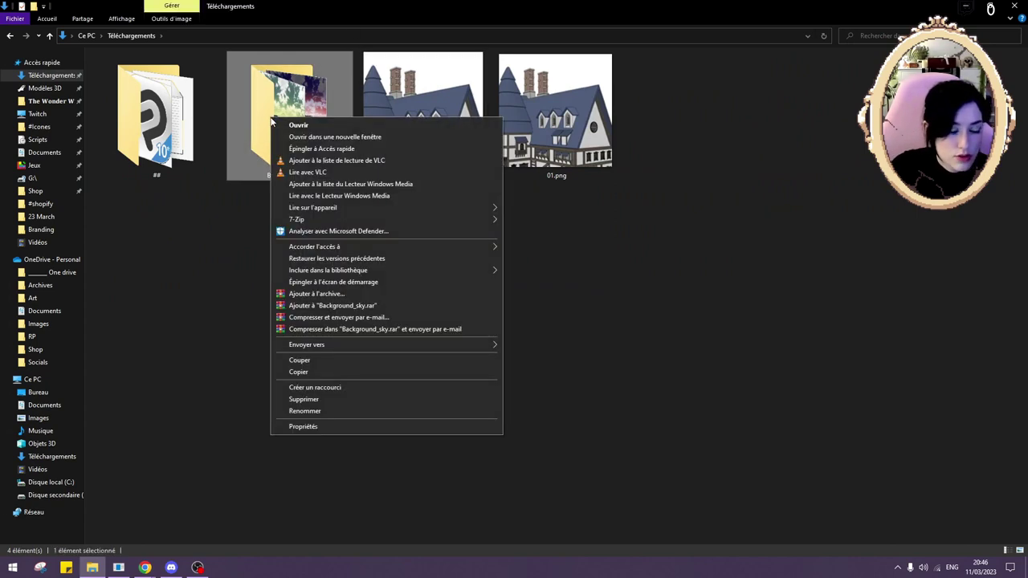
{"action": "left_click", "coordinate": [313, 428]}
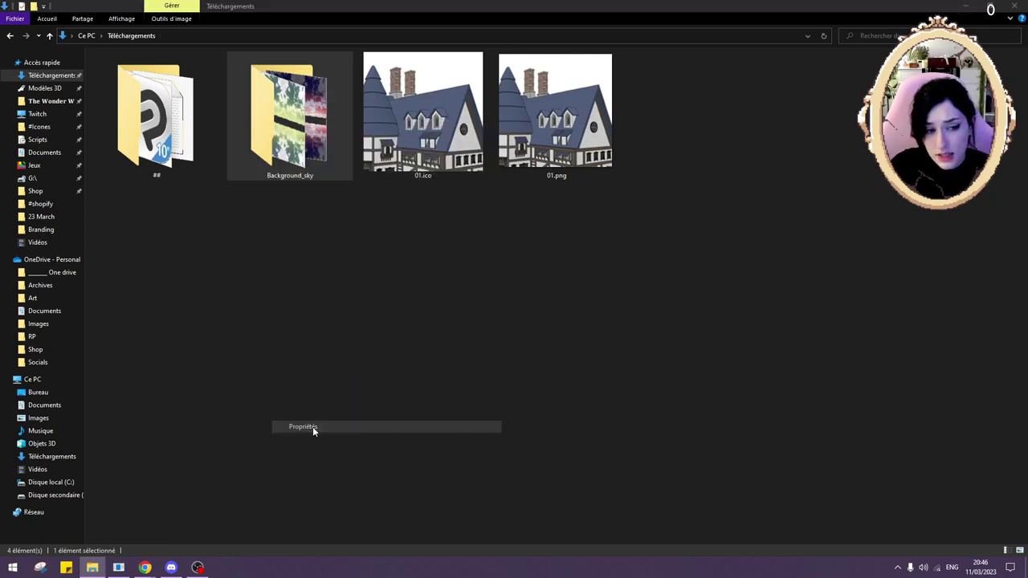
- Set Background_sky's icon to Téléchargements\01.ico and check the folder
{"action": "left_click", "coordinate": [325, 303]}
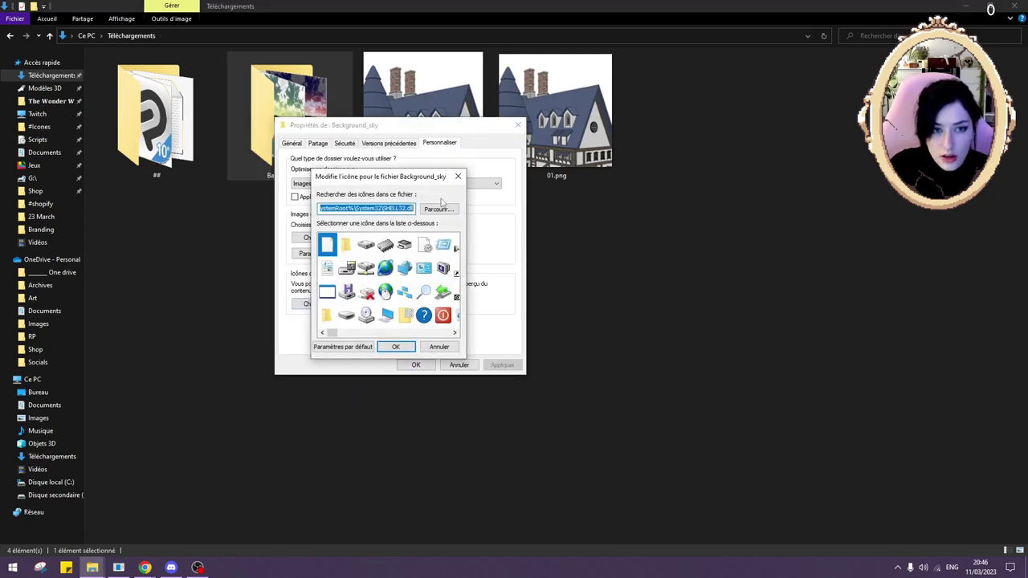
{"action": "left_click", "coordinate": [439, 210]}
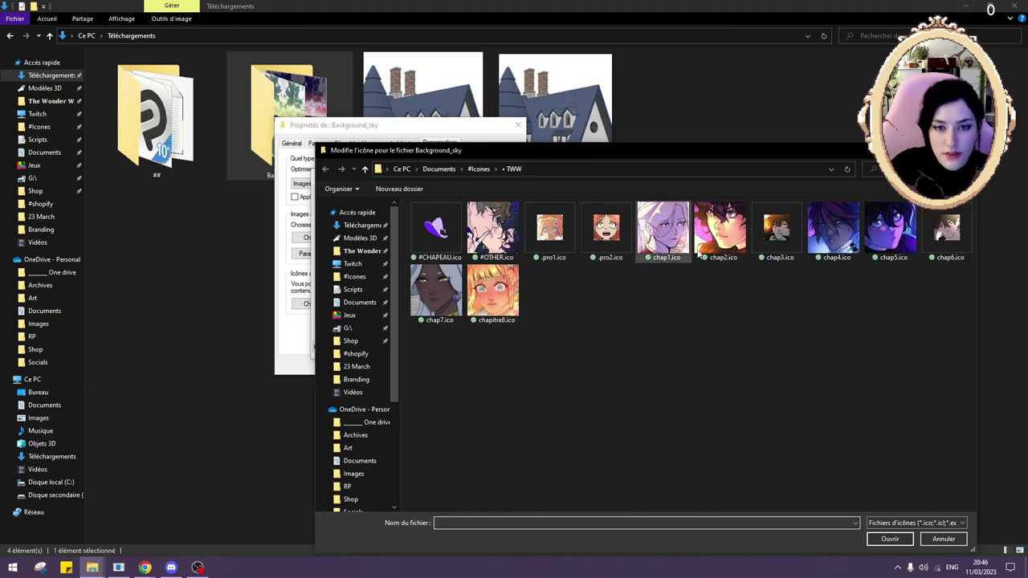
{"action": "left_click", "coordinate": [361, 225]}
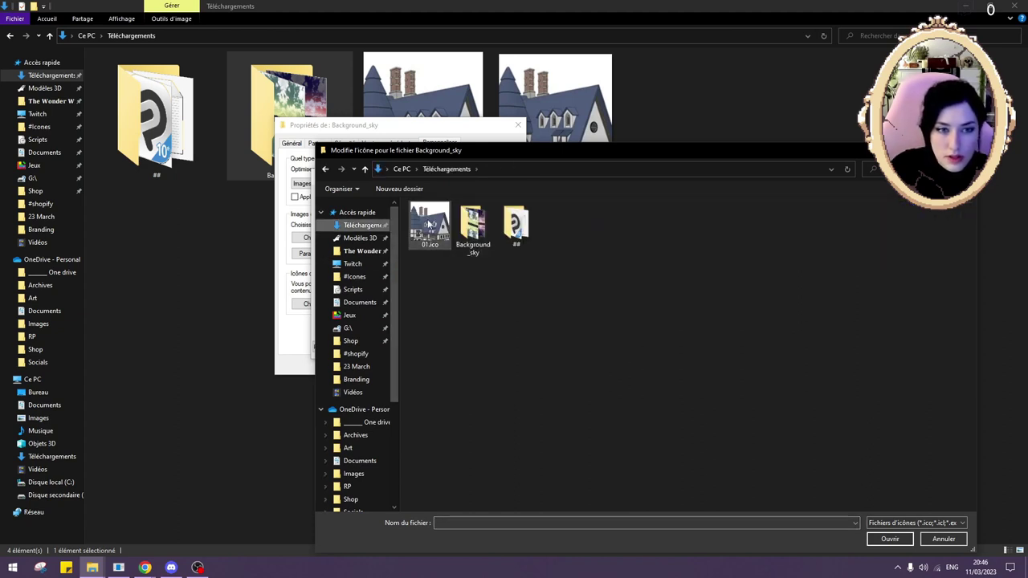
{"action": "double_click", "coordinate": [430, 225]}
{"action": "left_click", "coordinate": [396, 347]}
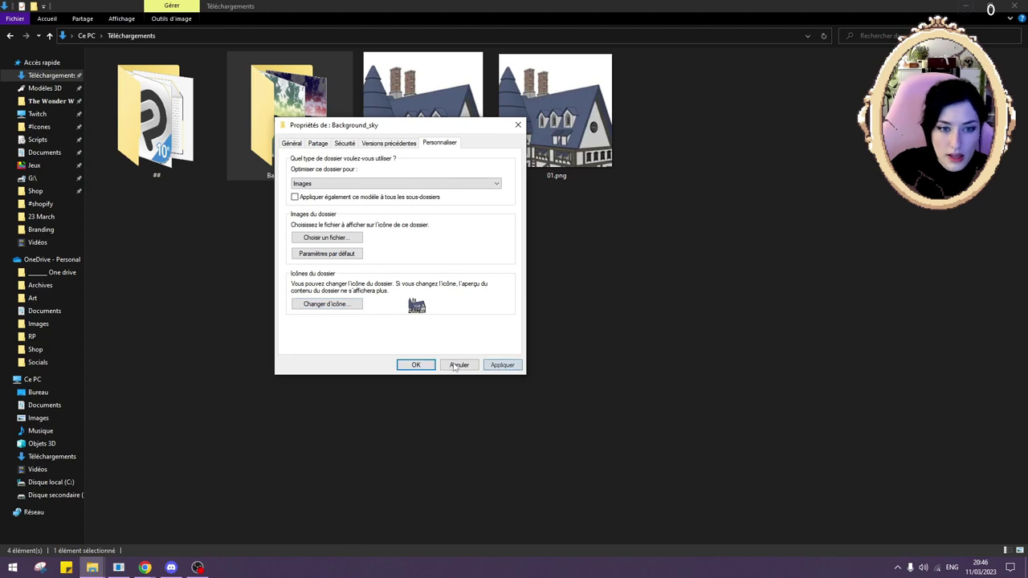
{"action": "left_click", "coordinate": [416, 366]}
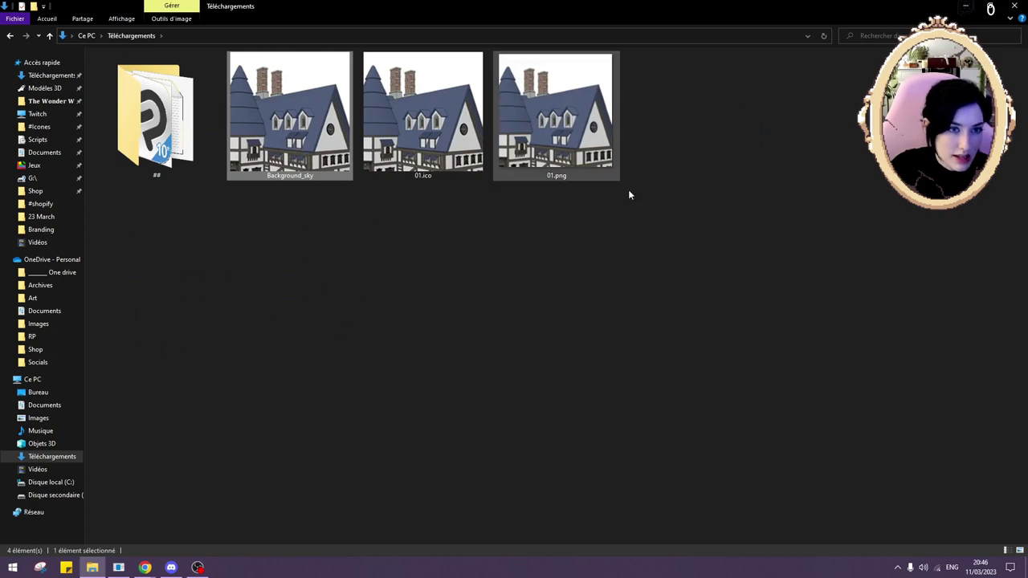
{"action": "double_click", "coordinate": [299, 100]}
{"action": "left_click", "coordinate": [131, 36]}
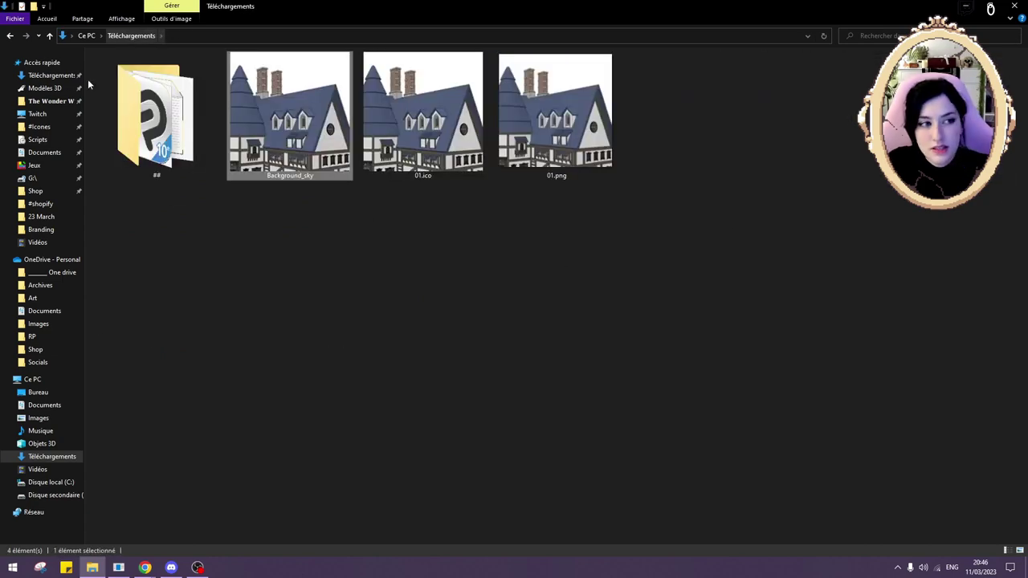
- Browse the CHAPTER 1 and CHAPTER 2 _ The Number One folders, then return to Modèles 3D
{"action": "left_click", "coordinate": [44, 87]}
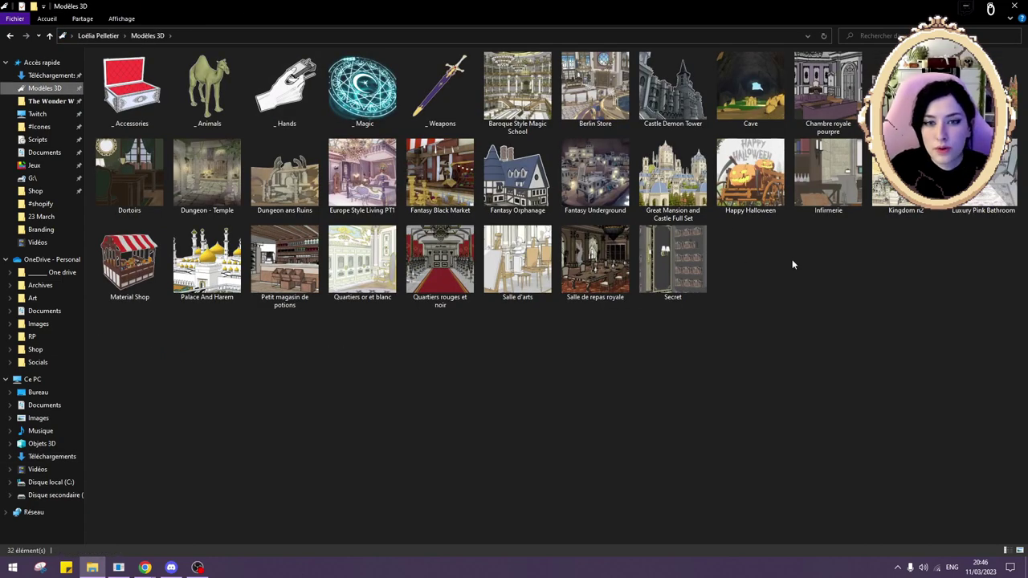
{"action": "left_click", "coordinate": [36, 214]}
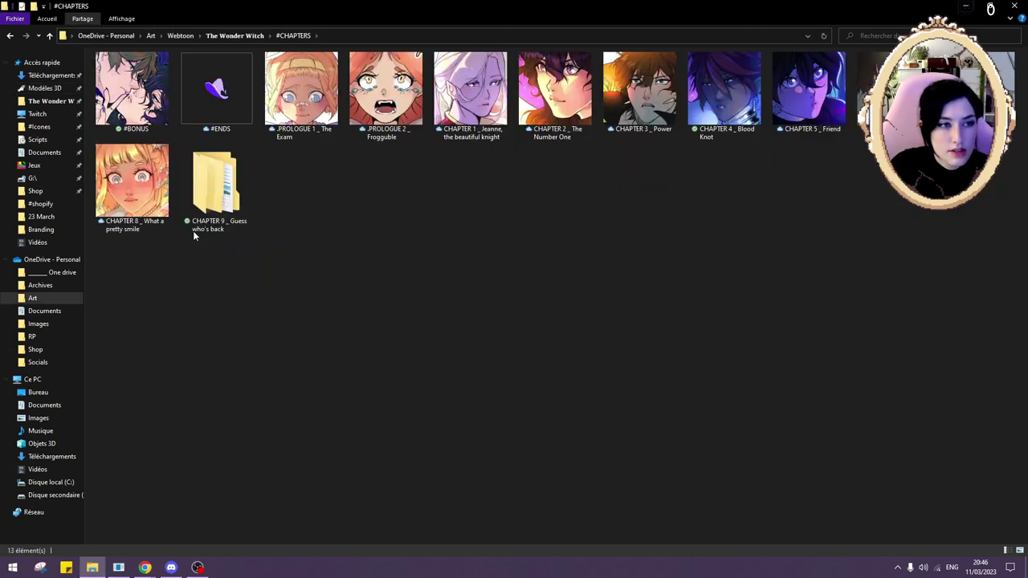
{"action": "double_click", "coordinate": [472, 83]}
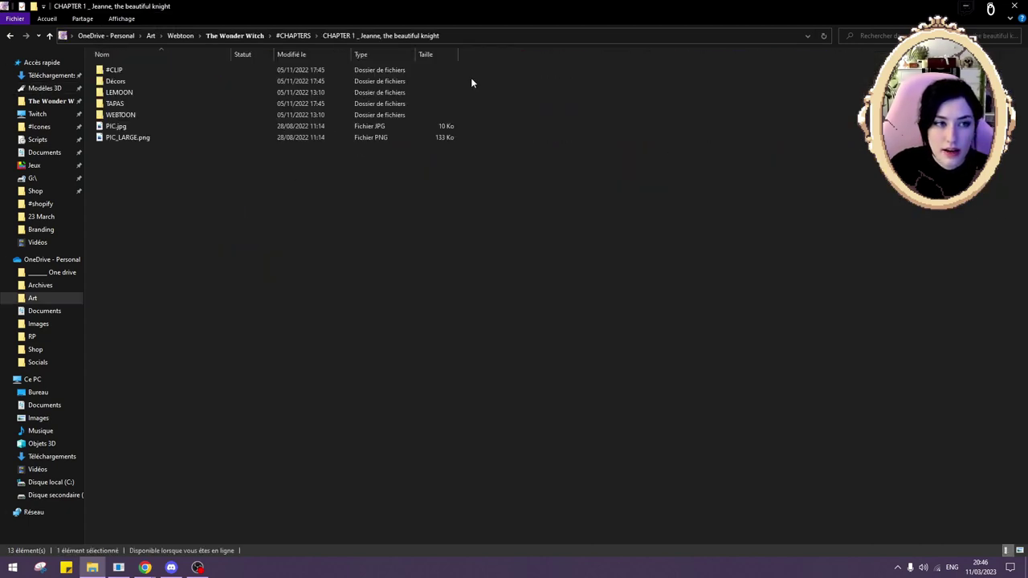
{"action": "key", "text": "alt+Left"}
{"action": "double_click", "coordinate": [579, 91]}
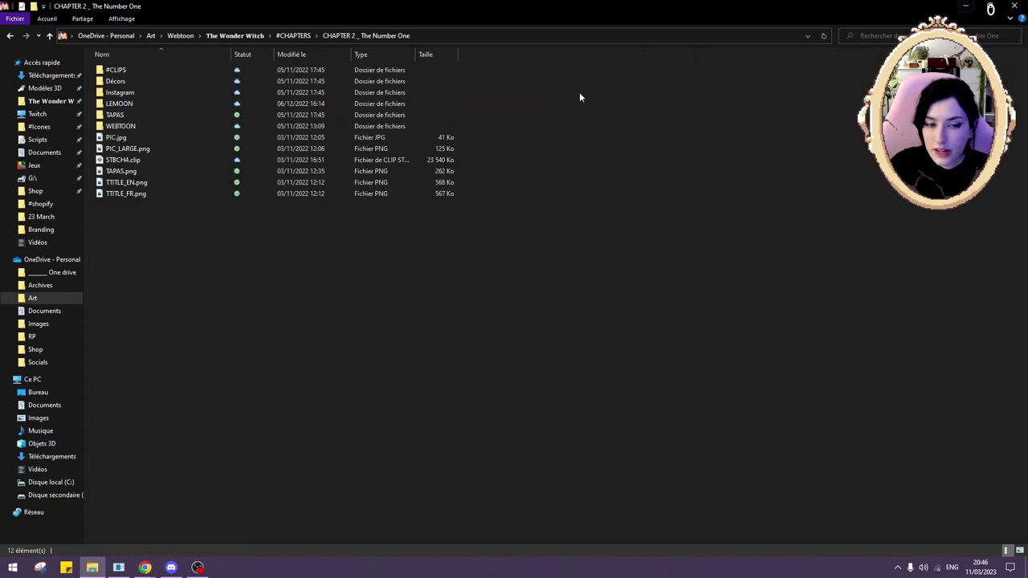
{"action": "key", "text": "alt+Left"}
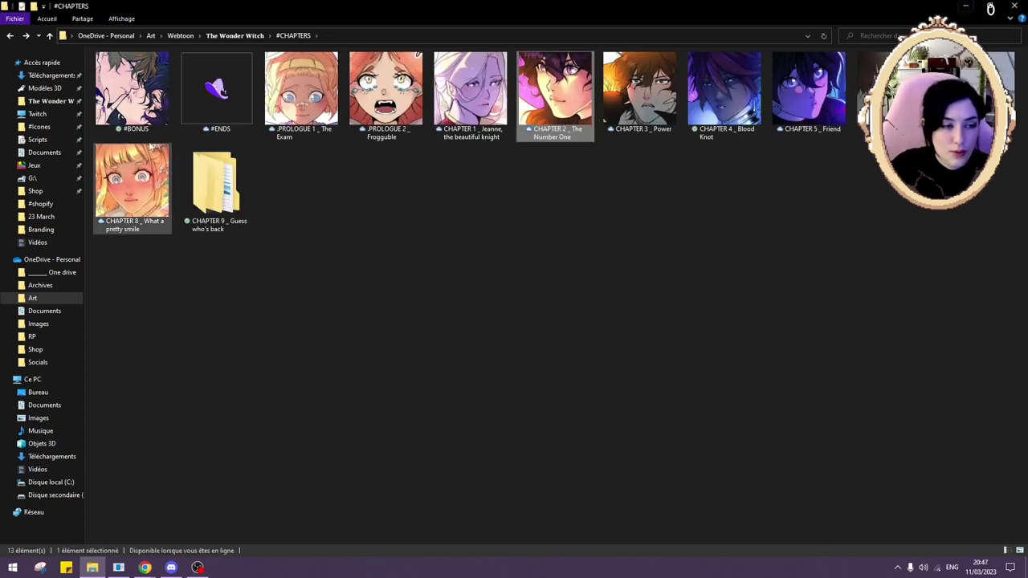
{"action": "left_click", "coordinate": [44, 88]}
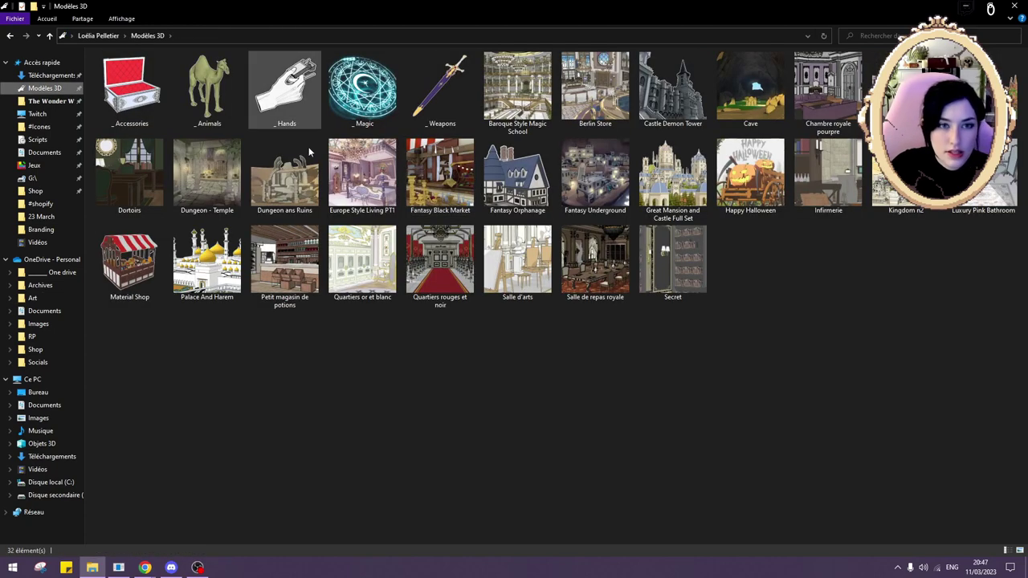